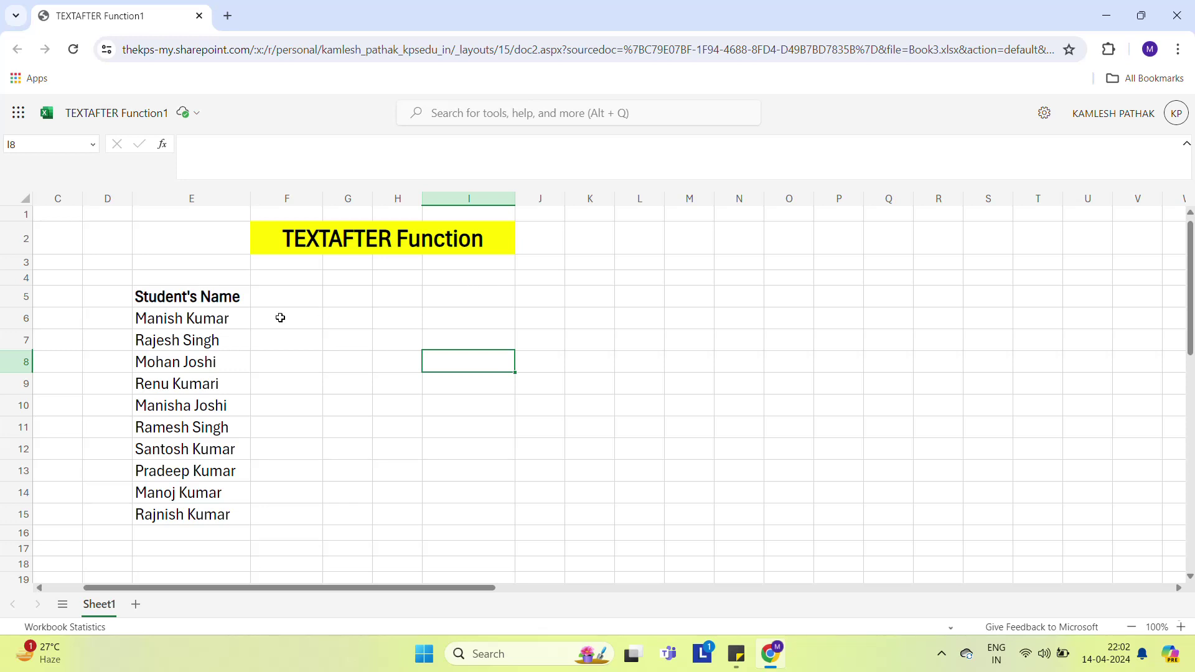
Select the student names in E6:E15 and open Split Text to Columns with Space as the delimiter
left_click(218, 320)
key("Right")
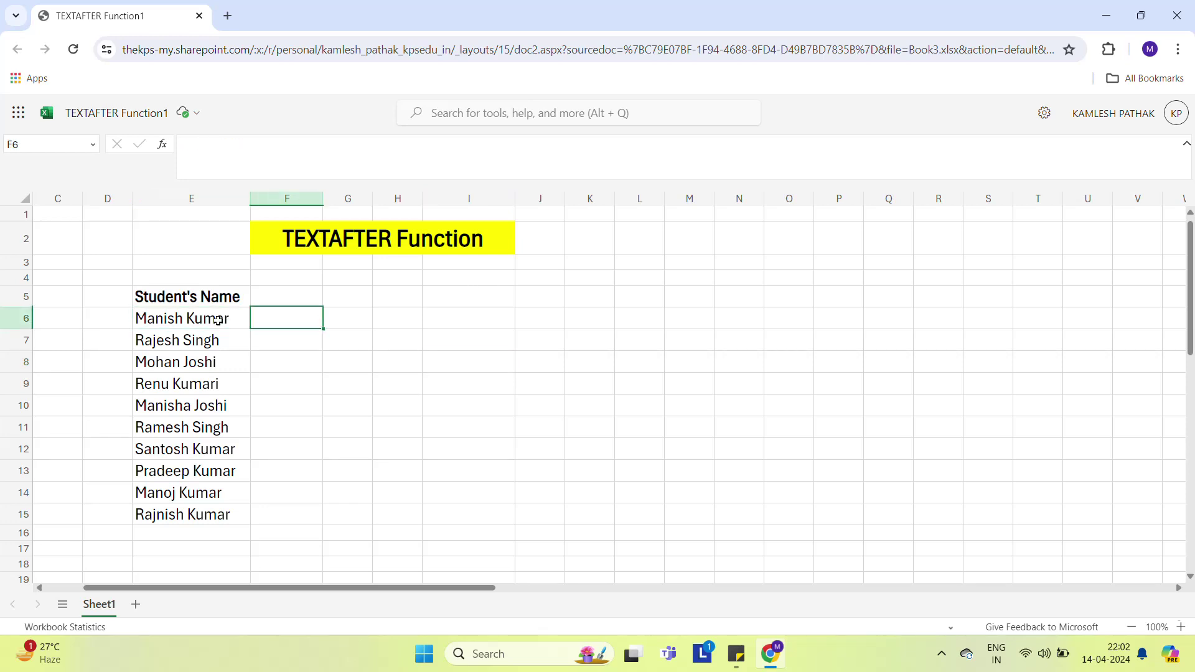
left_click(218, 320)
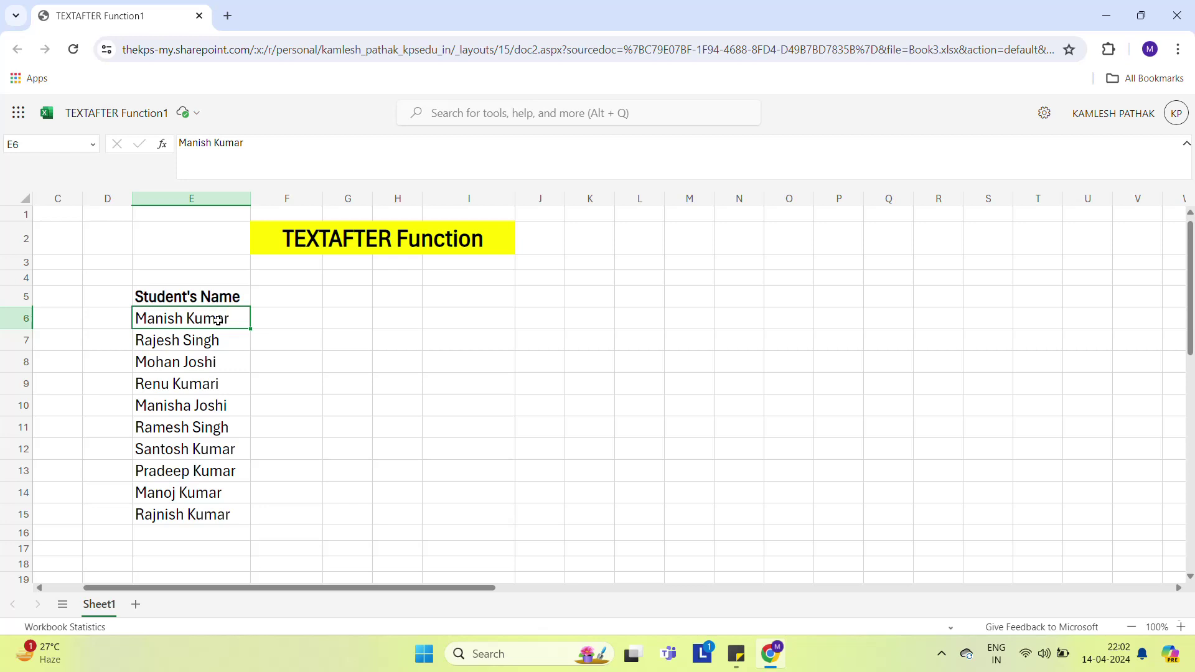
key("ctrl+shift+Down")
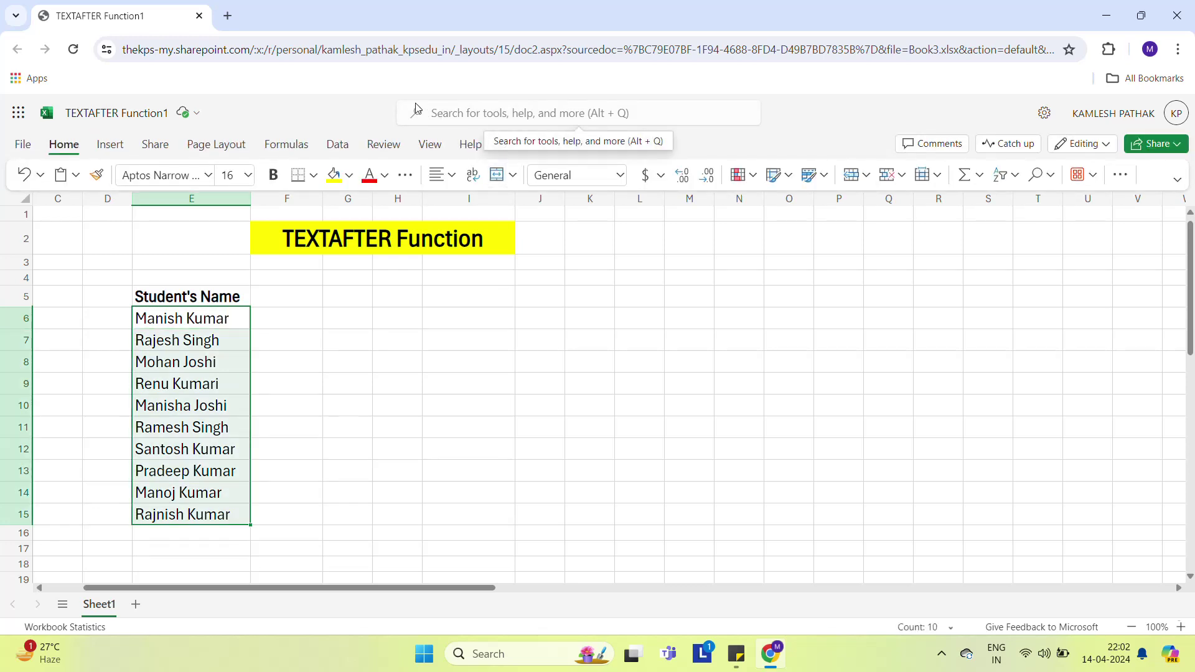
left_click(337, 147)
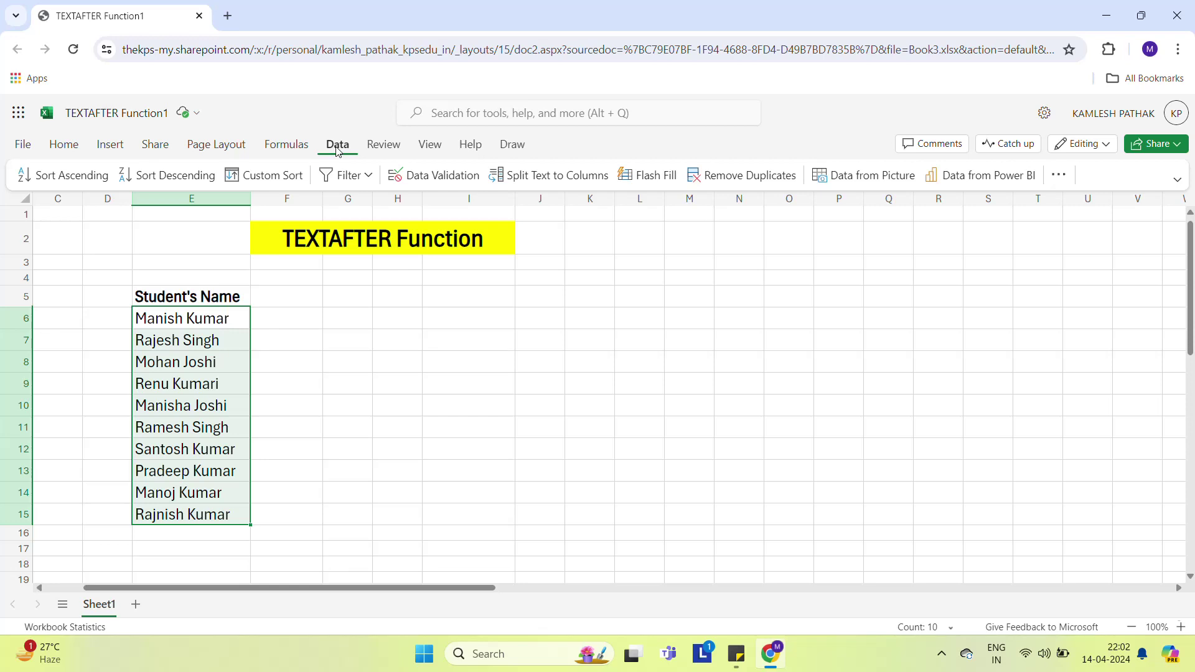
left_click(551, 177)
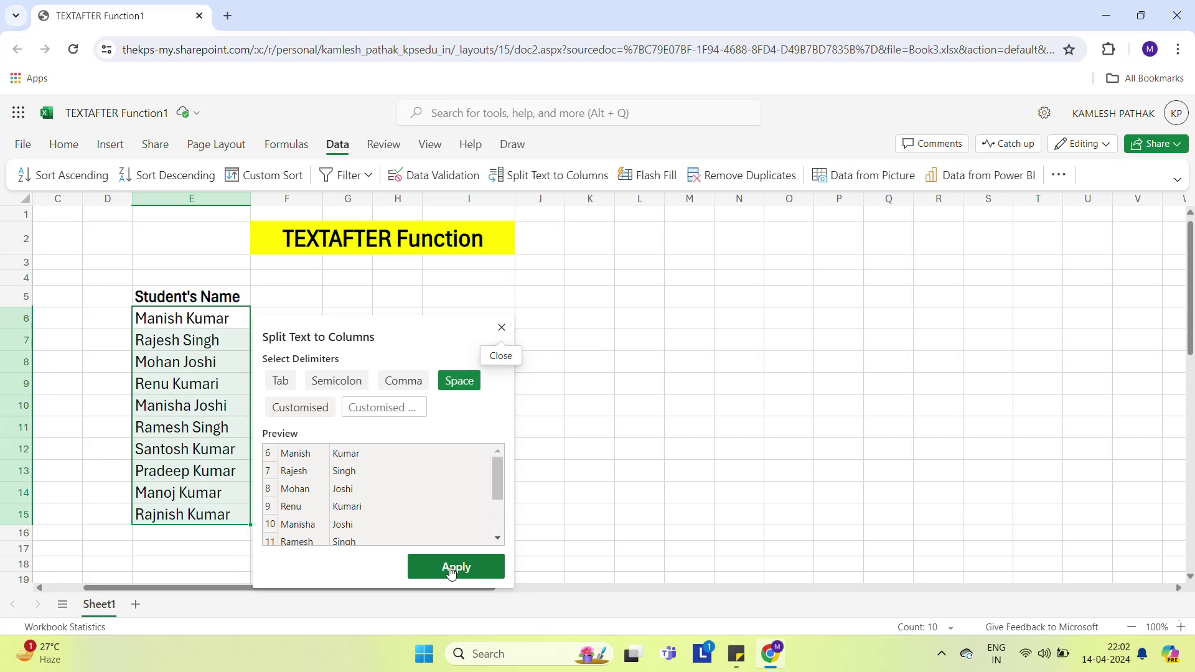
Apply the space split to the names, then undo it so full names return to E6:E15
left_click(455, 567)
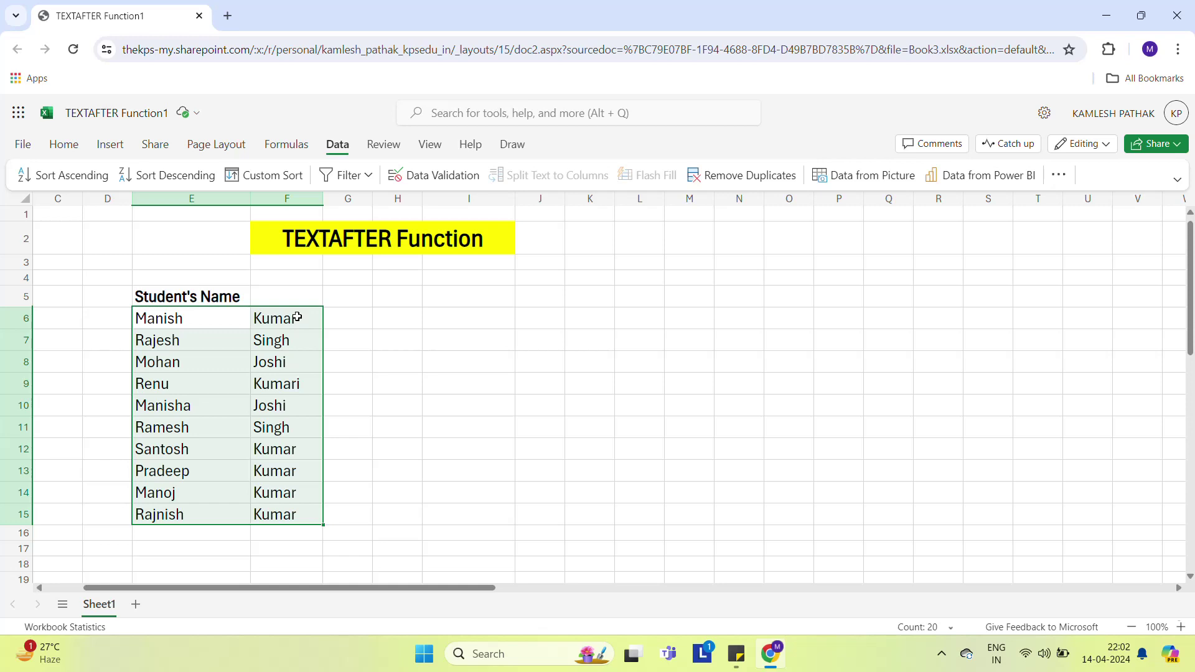
key("ctrl+z")
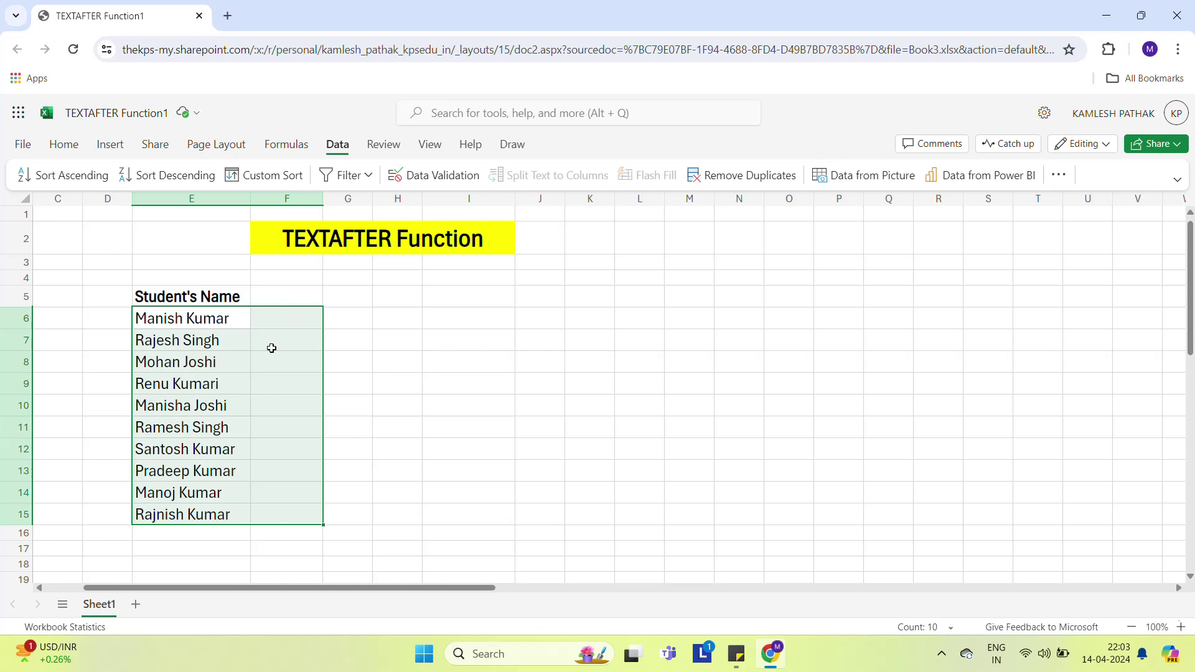
left_click(181, 318)
left_click(172, 359)
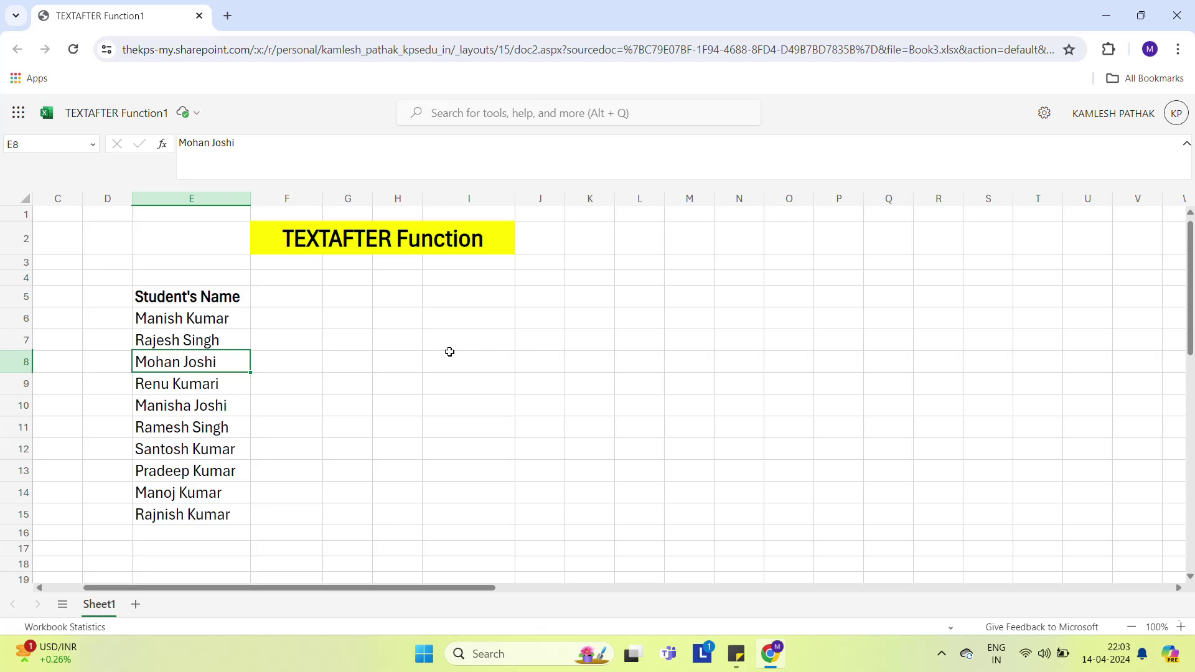
Enter =TEXTAFTER(E6," ") in F6 so it returns the first student's surname
left_click(288, 325)
type("=")
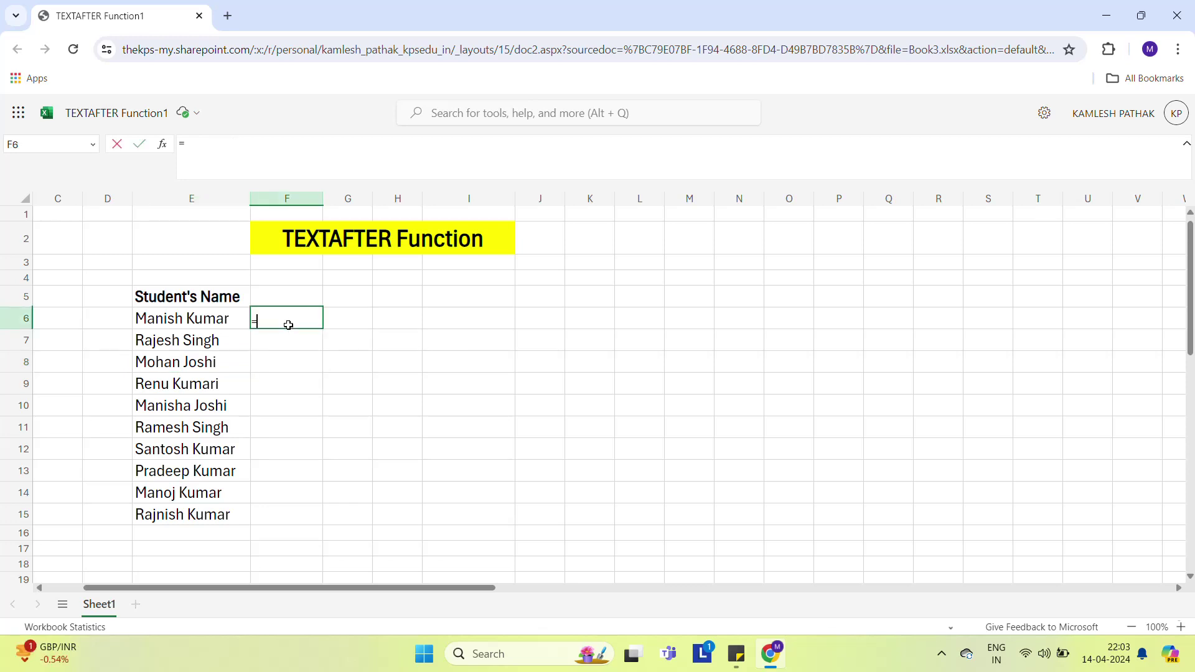
type("tex")
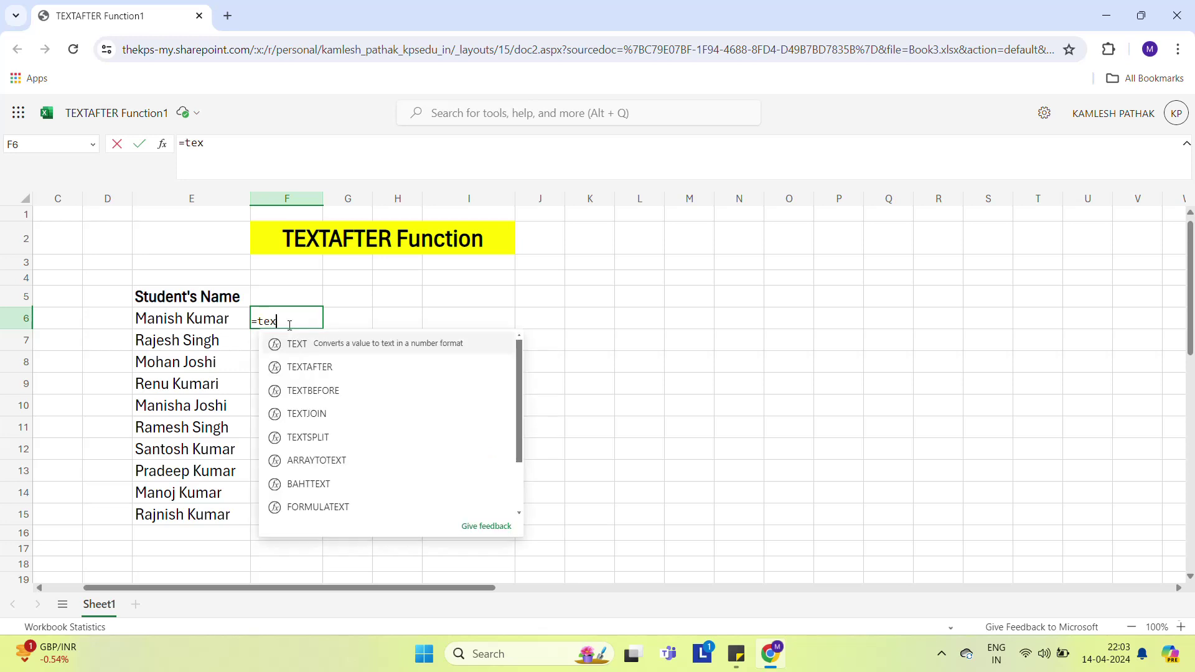
key("Down")
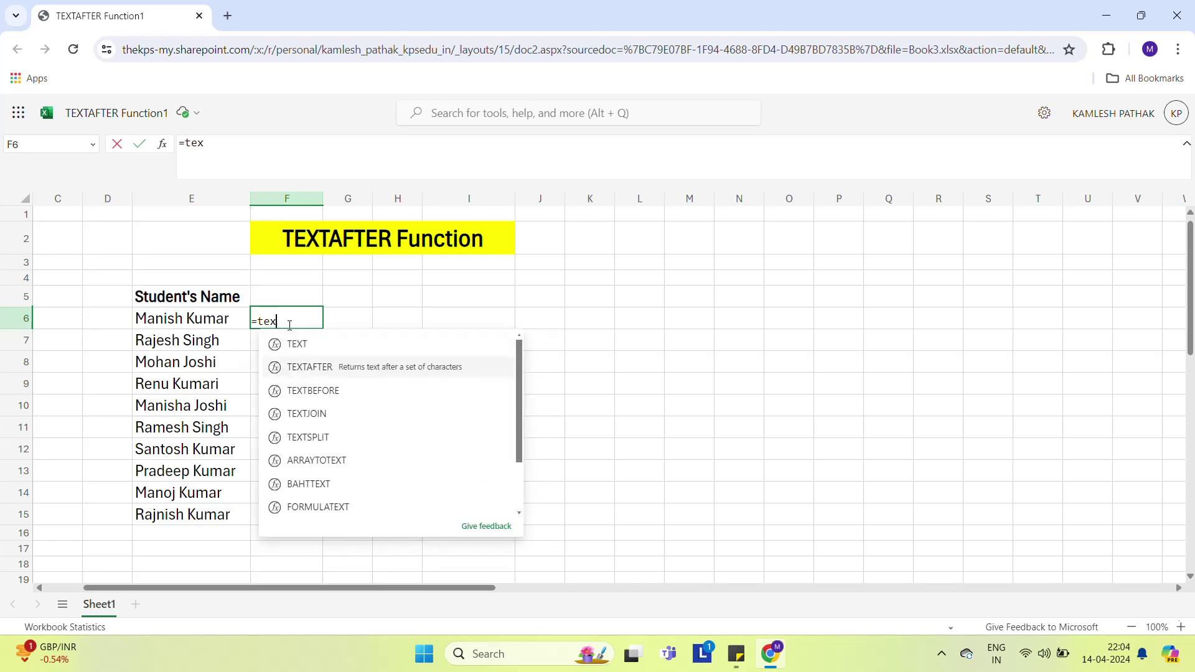
key("Tab")
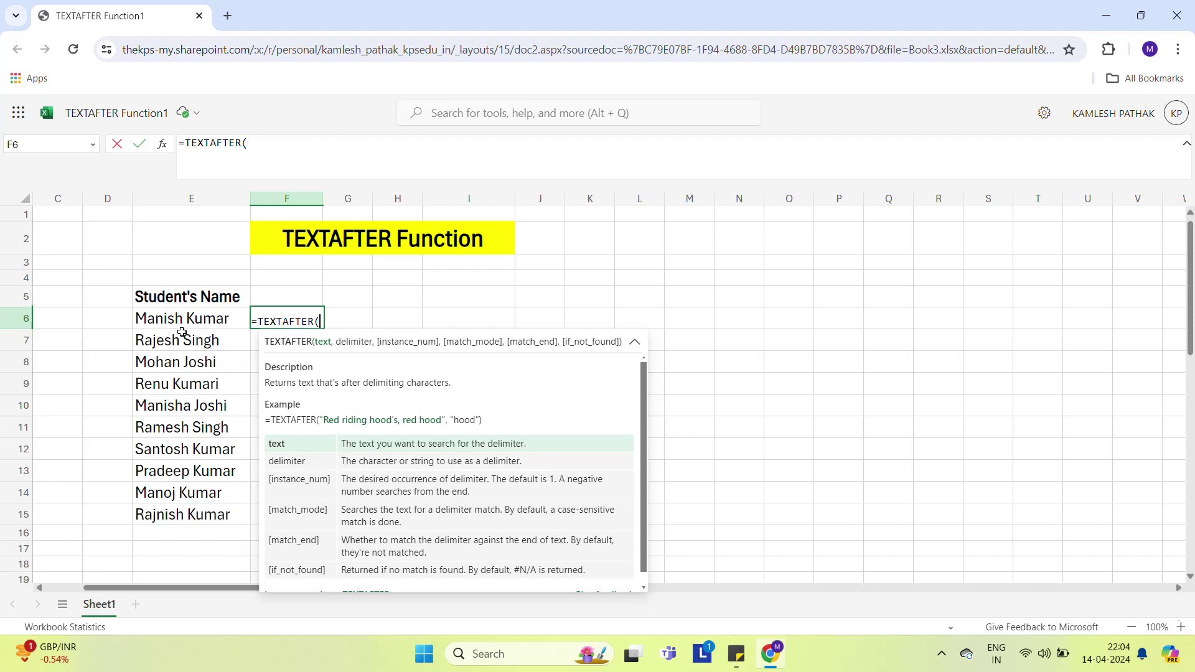
left_click(203, 317)
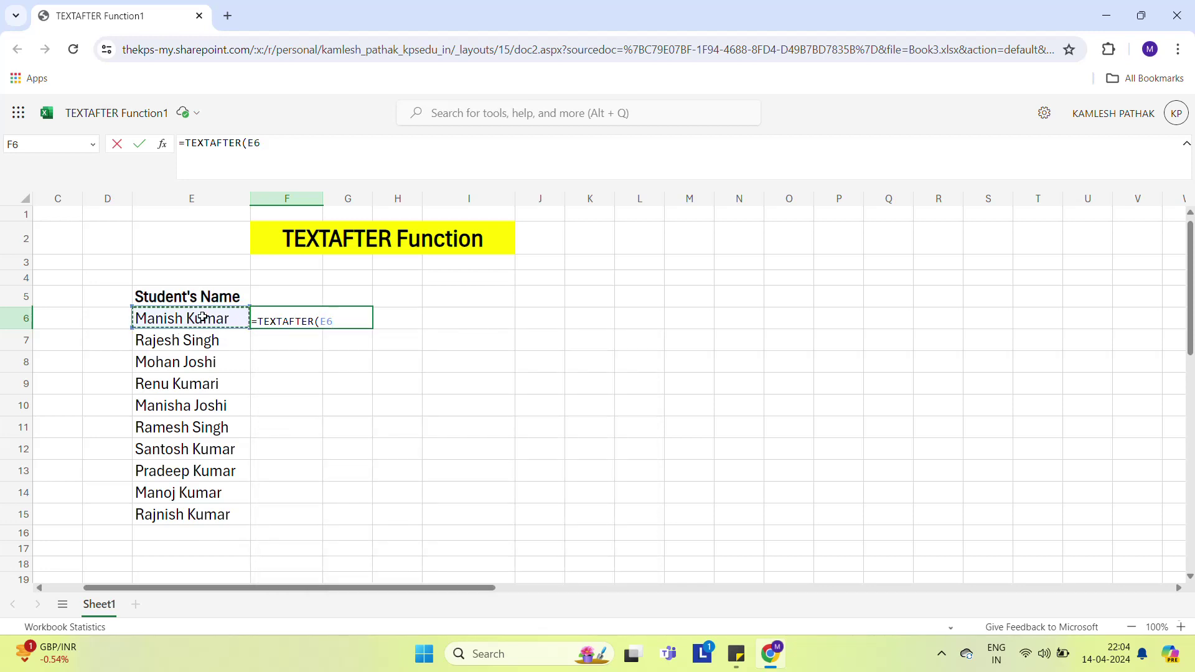
type(",")
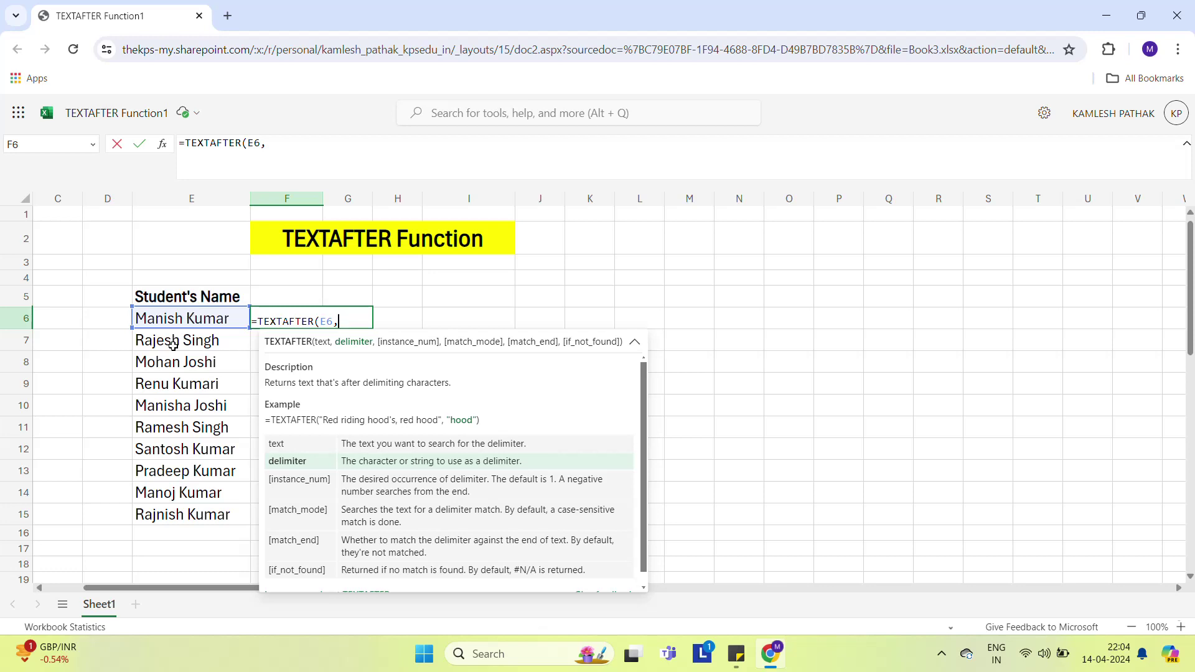
type("\"")
type(" \"")
type(")")
key("Return")
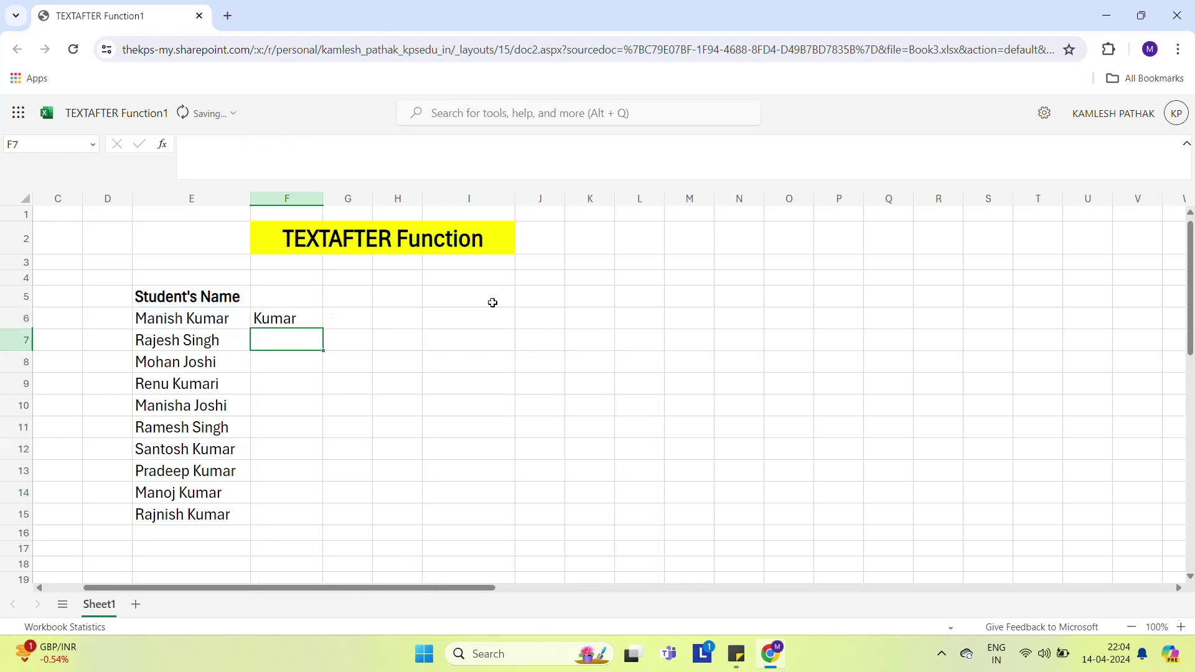
key("Up")
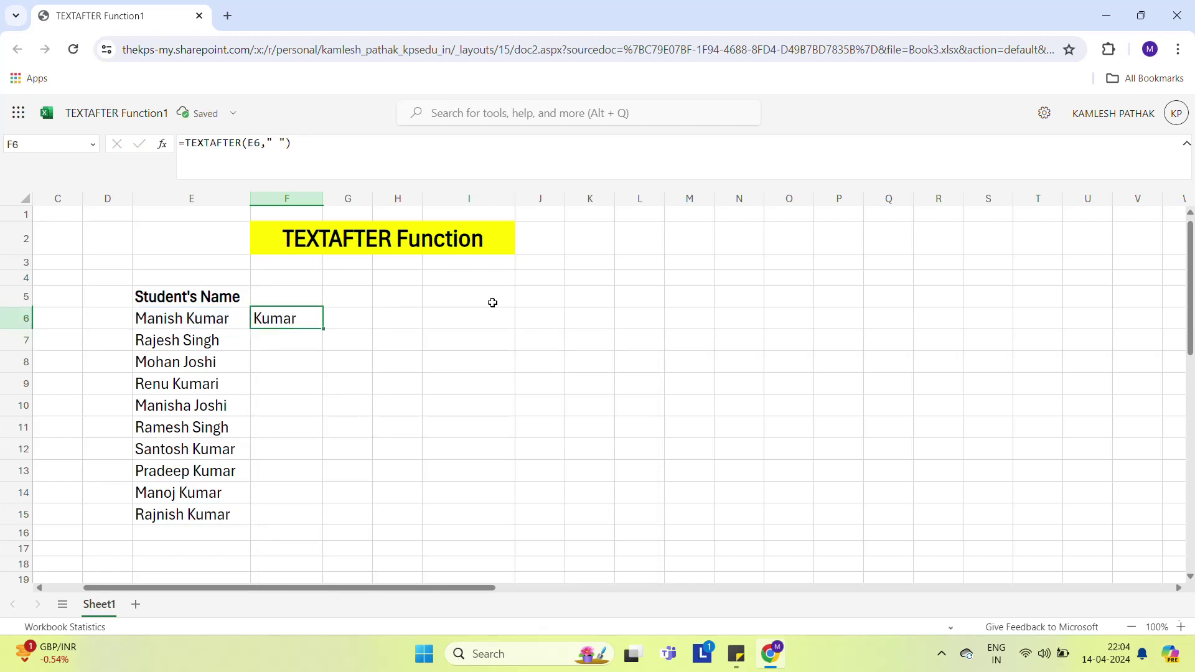
Copy the F6 TEXTAFTER formula down through F15 to list every student's surname
key("ctrl+c")
key("Left")
key("ctrl+Down")
key("Right")
key("ctrl+shift+Up")
key("ctrl+v")
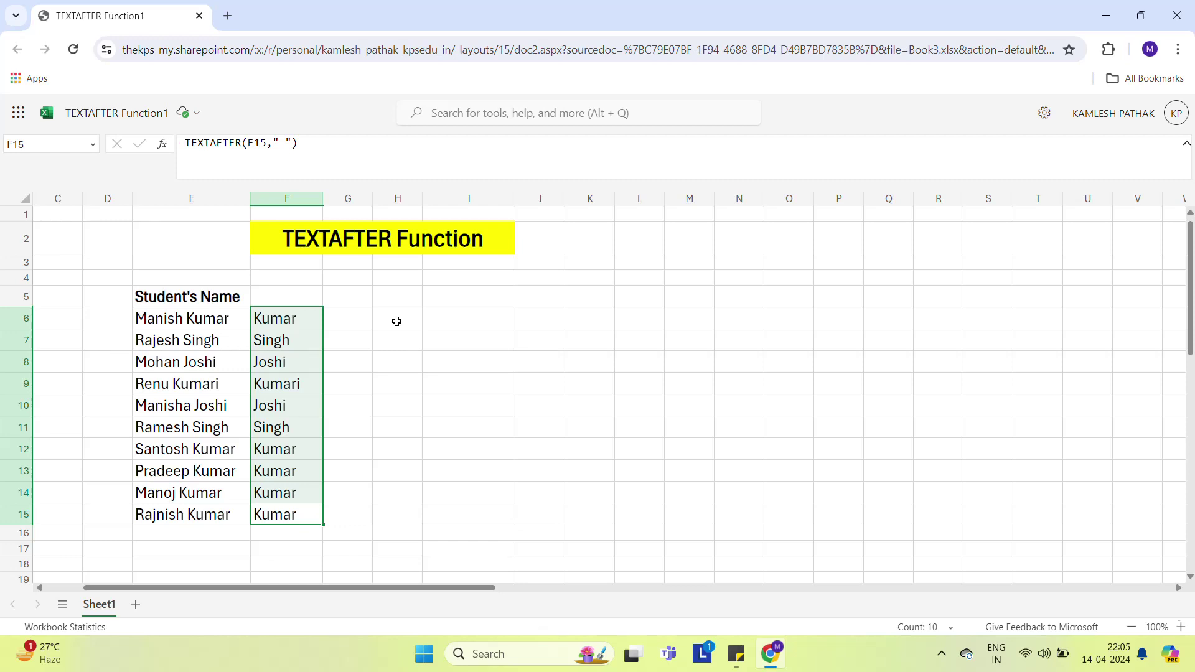
Clear the surname formulas from F6:F15 and return to E6
key("Delete")
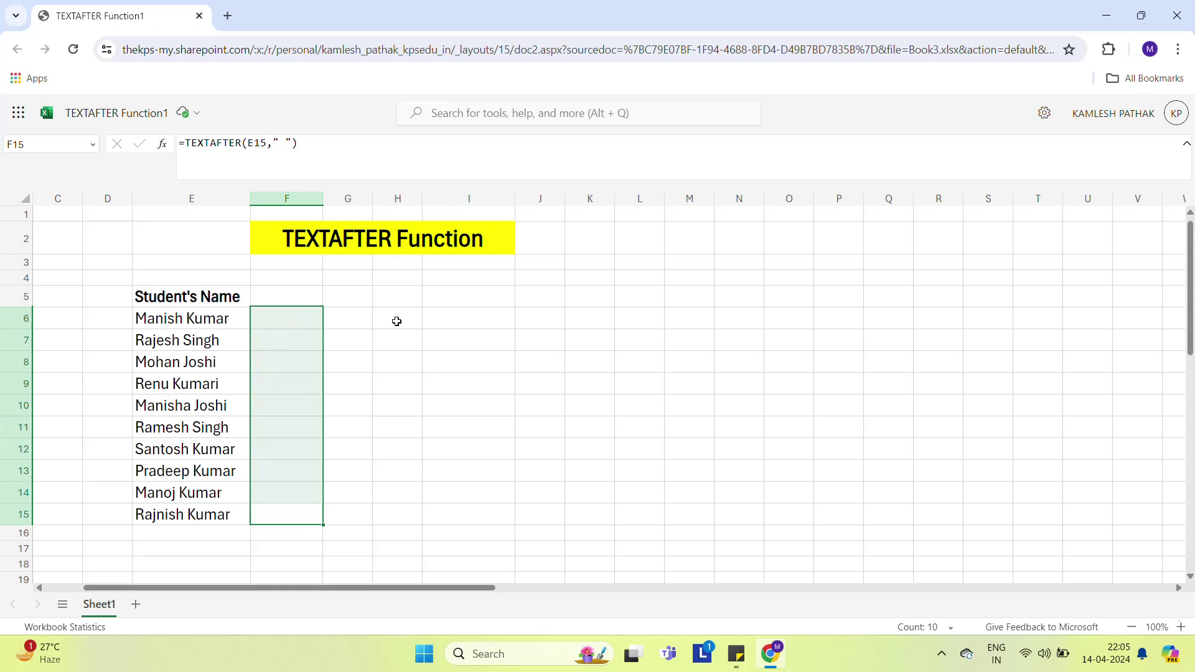
key("Left")
key("Up")
key("Up")
key("Up")
key("Up")
key("Up")
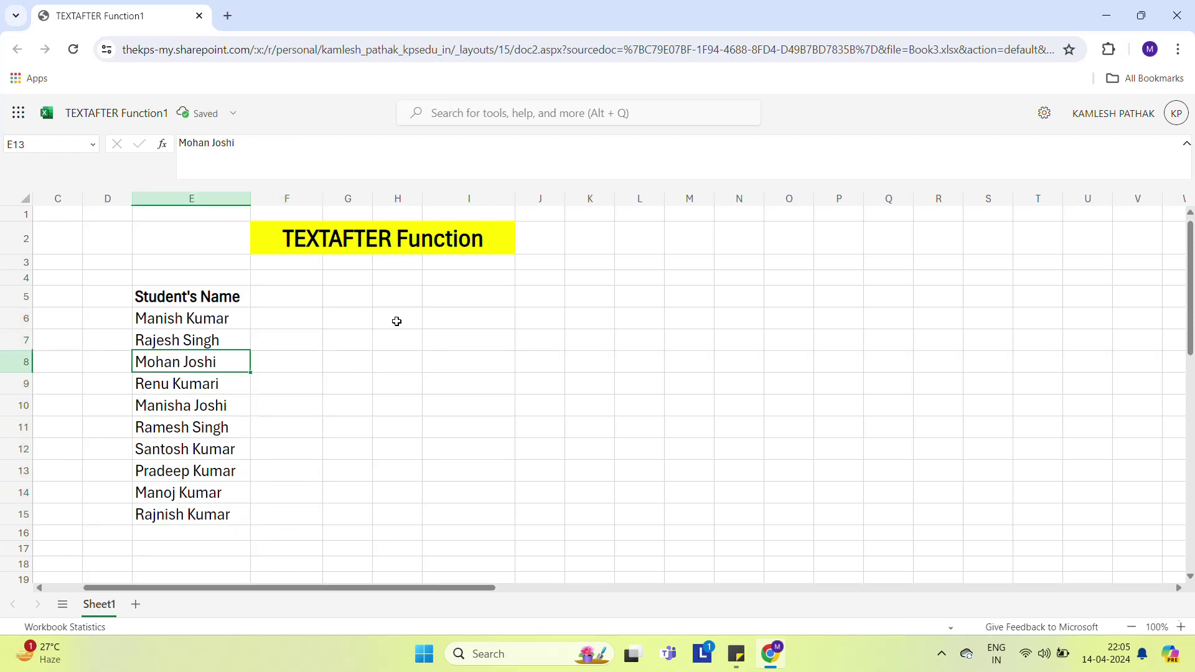
key("Up")
key("Up")
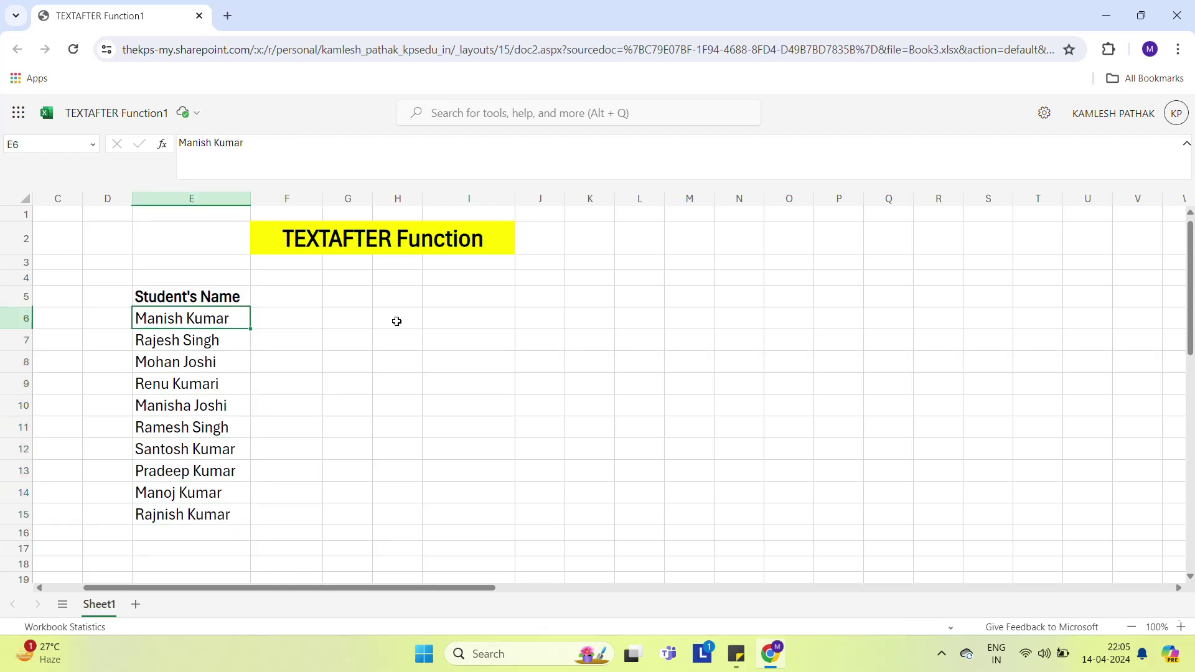
Insert a comma after the first name in each of E6 through E10
key("F2")
key("Left")
key("Left")
key("Left")
key("Left")
key("Right")
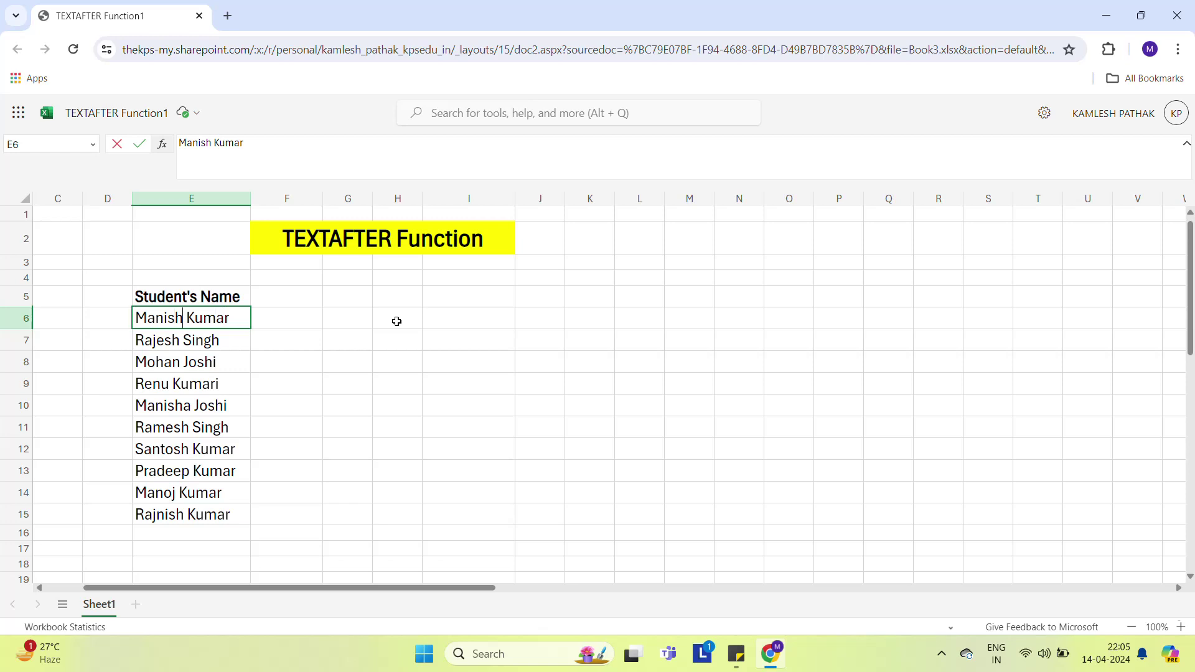
type(",")
key("Return")
key("F2")
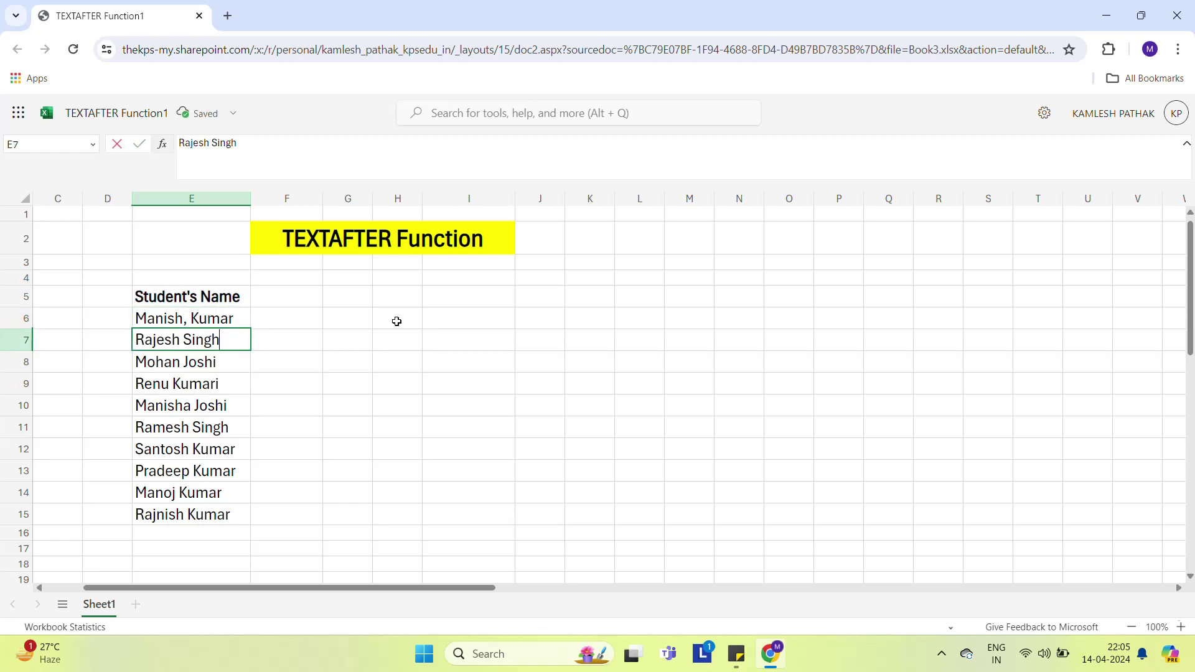
key("Left")
key("Left")
key("Left")
key("Left")
type(",")
key("Return")
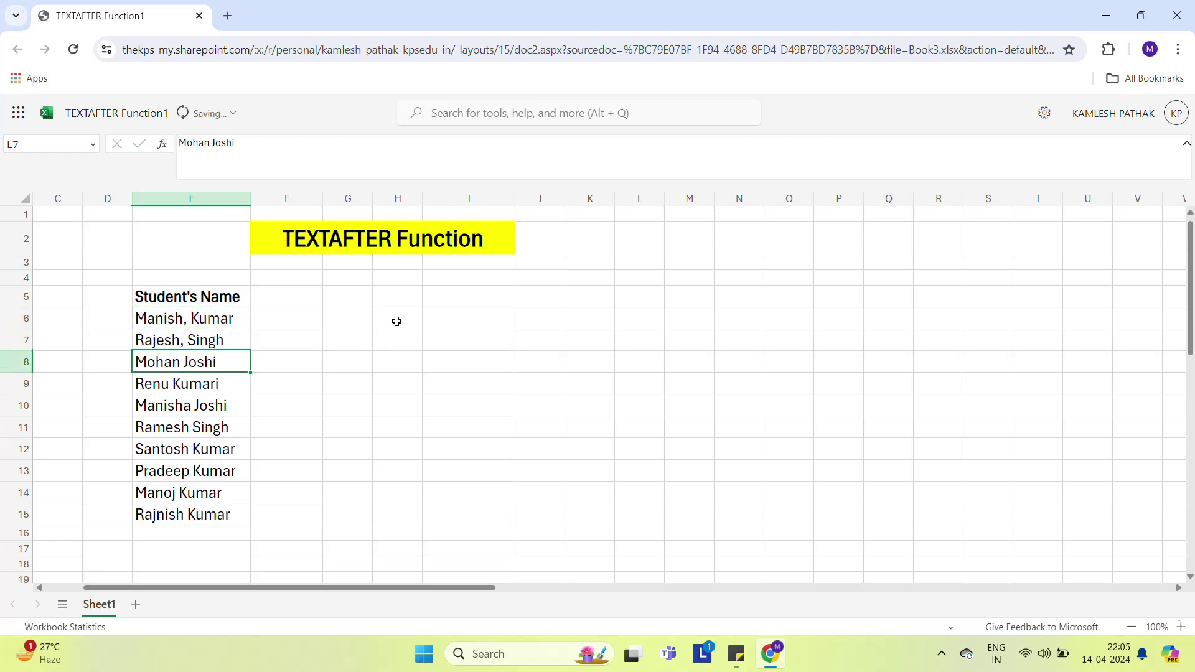
key("F2")
key("Left")
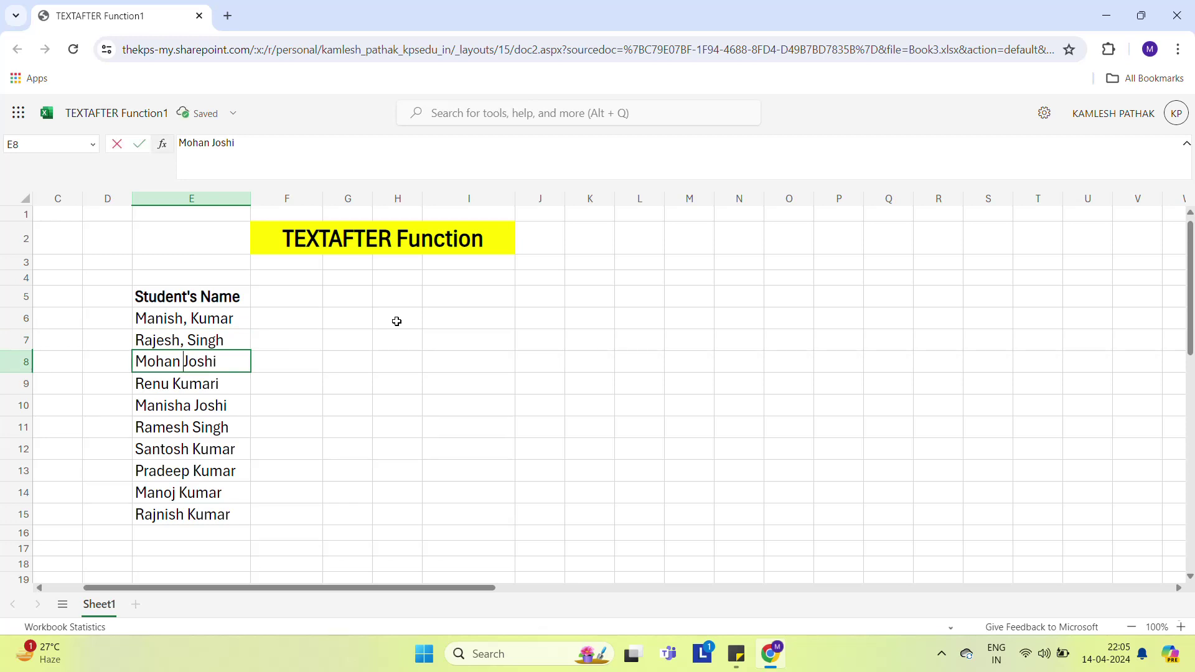
type(",")
key("Return")
key("F2")
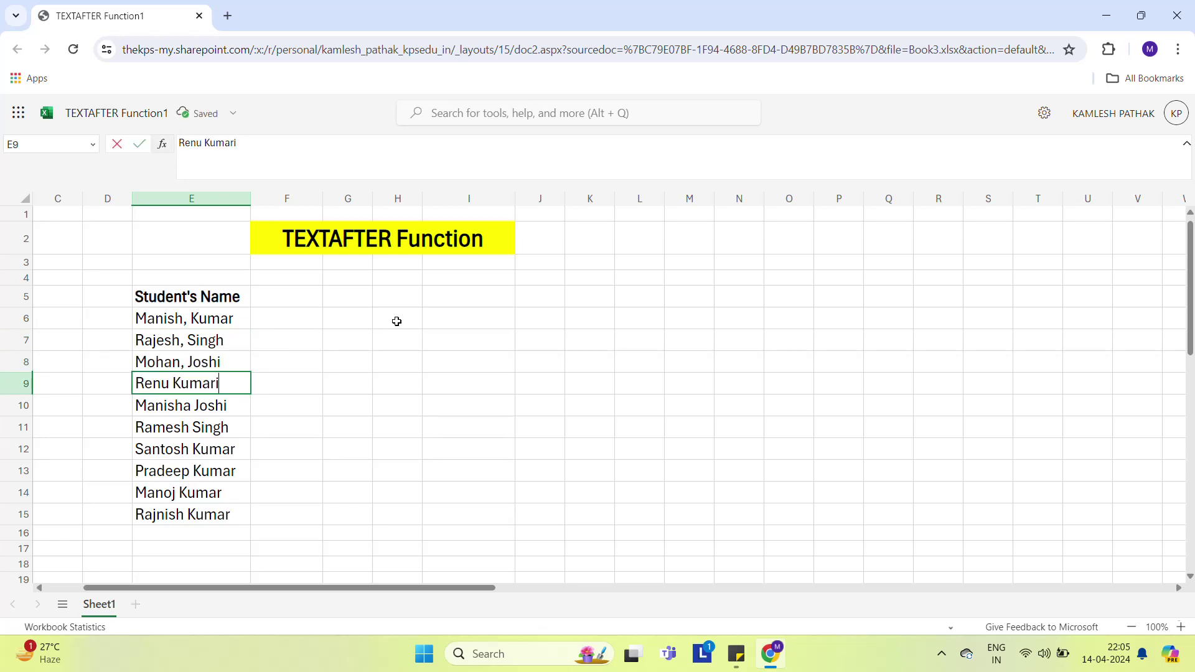
key("Left")
key("Left")
key("Left")
key("Left")
key("Right")
type(",")
key("Return")
key("F2")
key("Left")
key("Left")
key("Left")
key("Left")
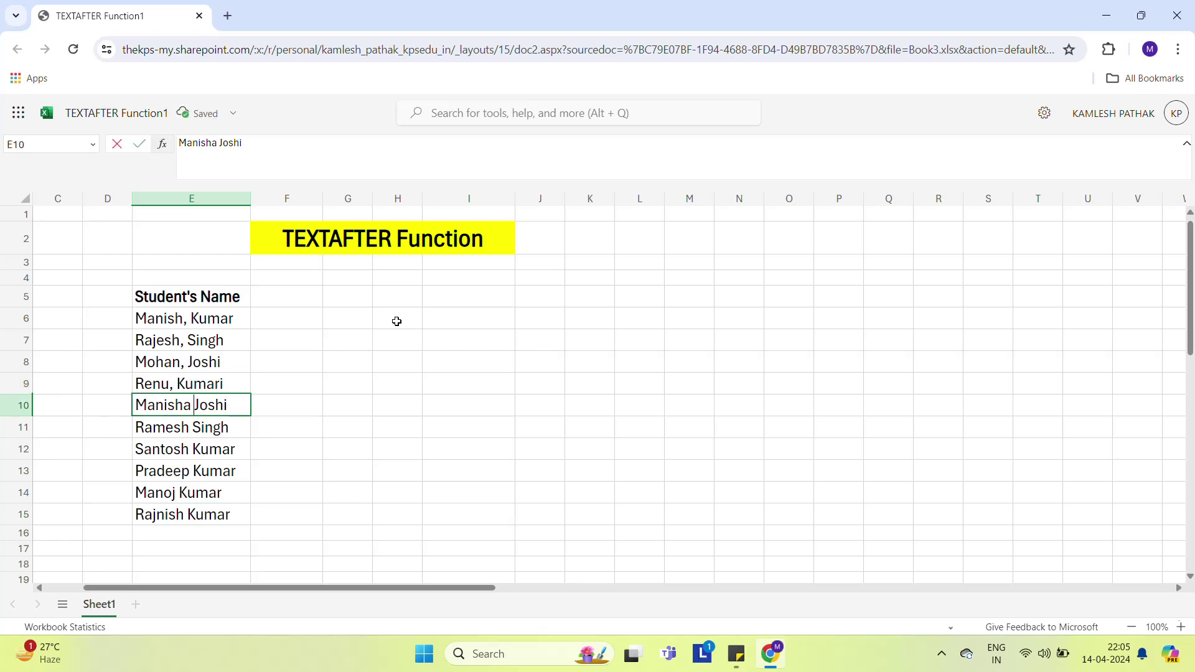
type(",")
key("Return")
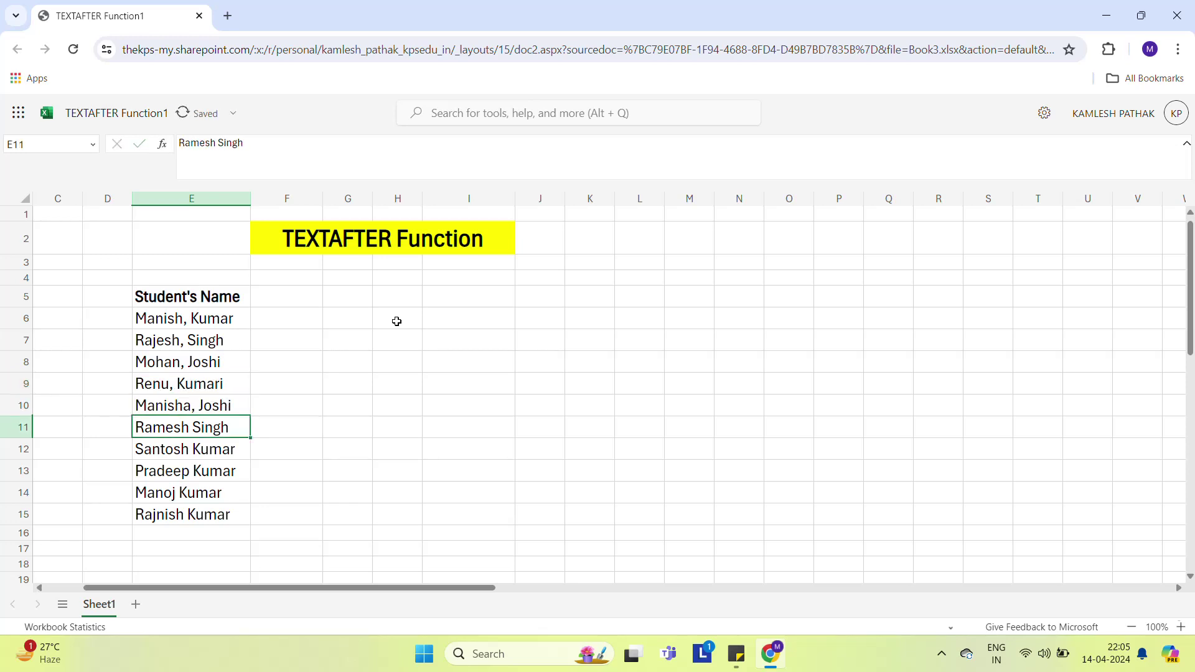
Insert a comma after the first name in each of E11 through E15
key("F2")
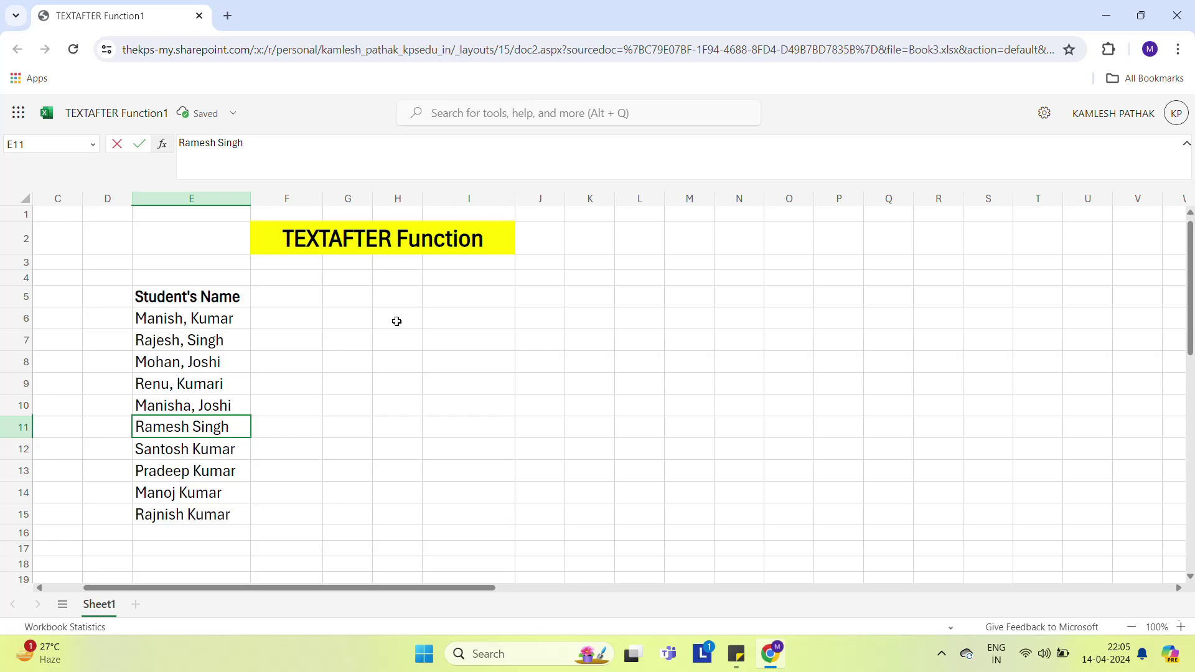
key("Left")
key("Left")
key("Left")
type(",")
key("Return")
key("F2")
key("Left")
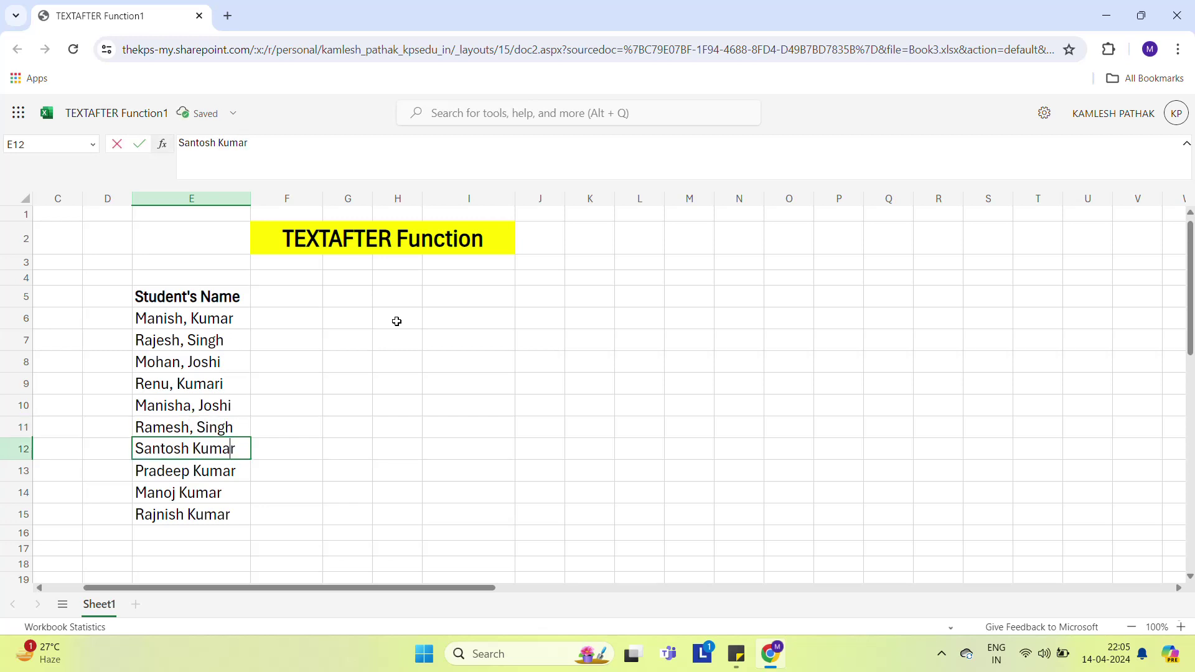
key("Left")
key("Left")
key("Left")
type(",")
key("Return")
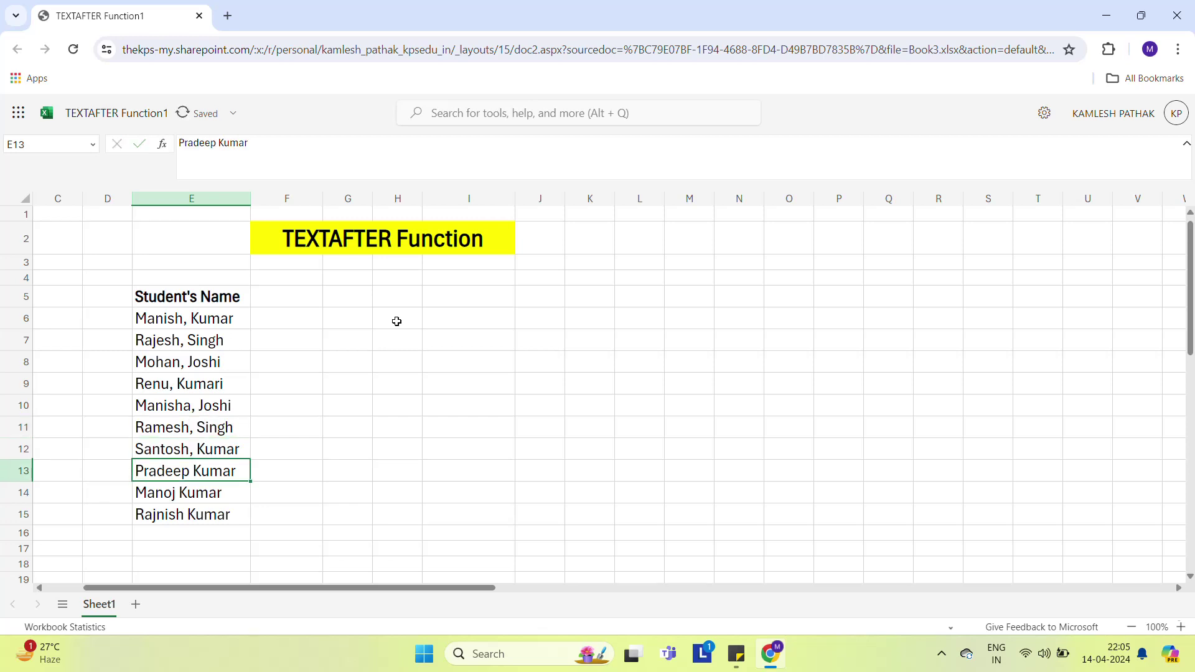
key("F2")
key("Left")
key("Left")
key("Left")
key("Left")
key("Left")
key("Left")
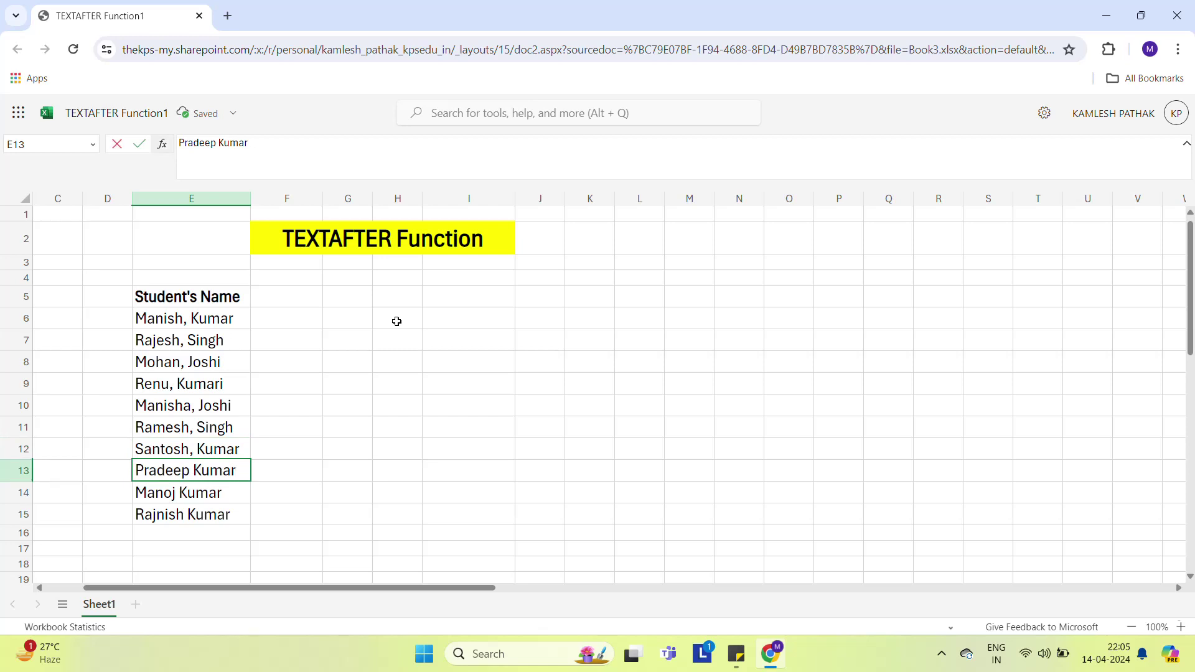
type(",")
key("Return")
key("F2")
key("Left")
key("Left")
key("Left")
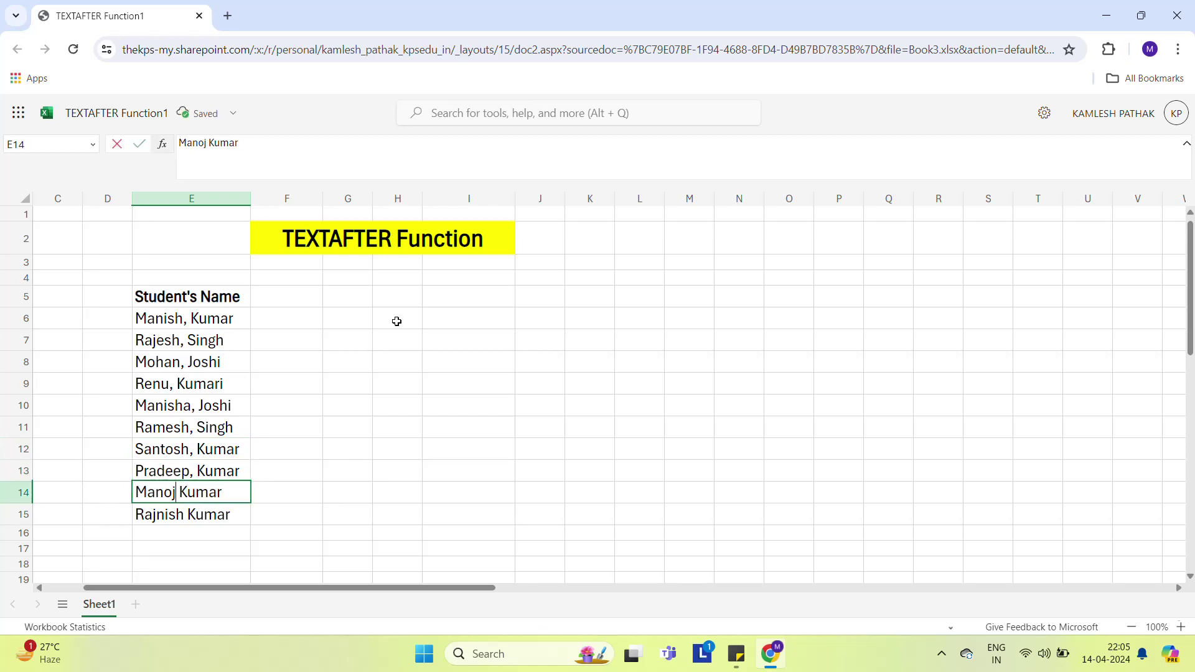
type(",")
key("Return")
key("F2")
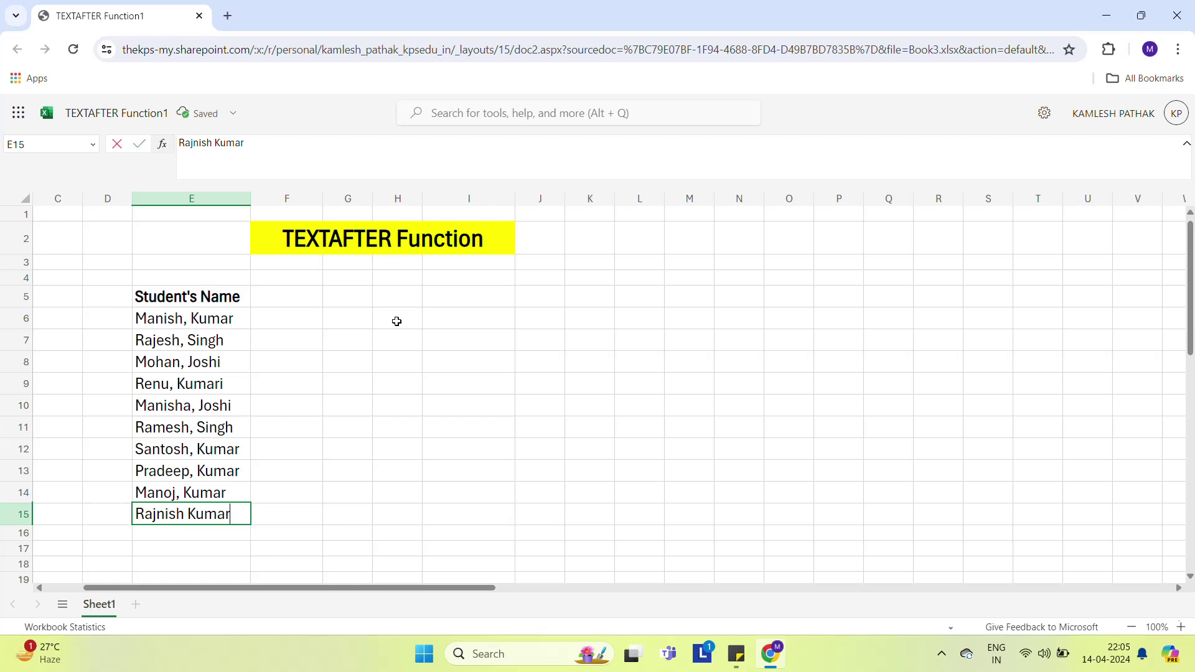
key("Left")
key("Left")
key("Left")
key("Left")
key("Left")
key("Left")
type(",")
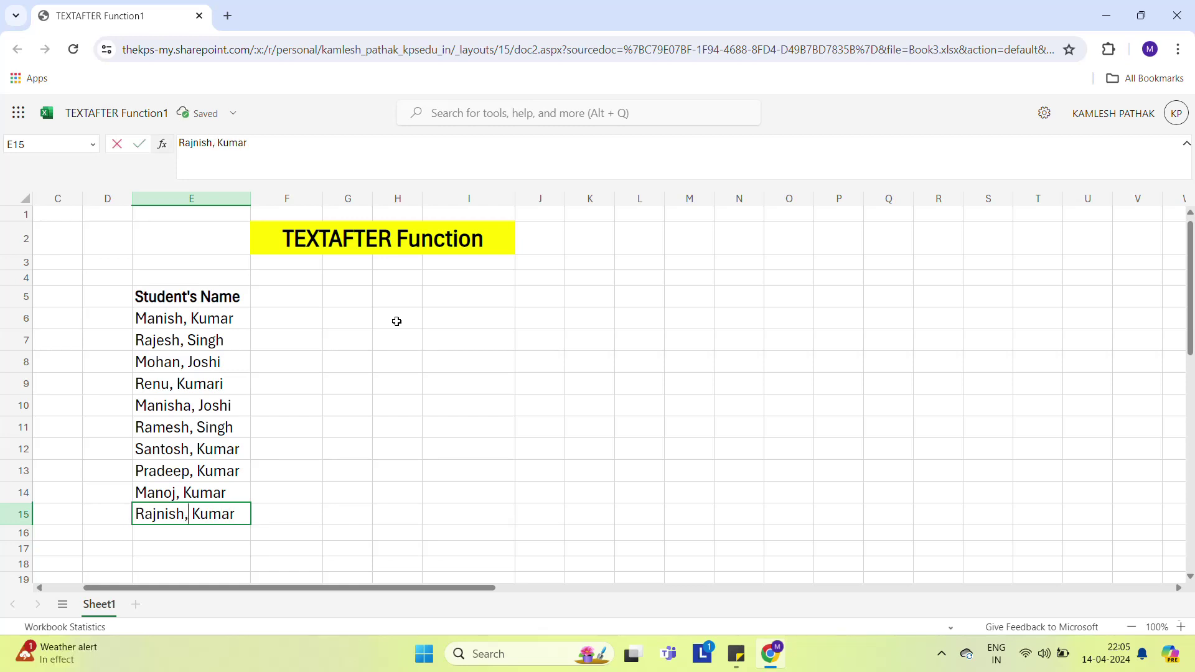
key("Return")
key("Up")
key("Up")
key("Up")
key("Up")
key("Up")
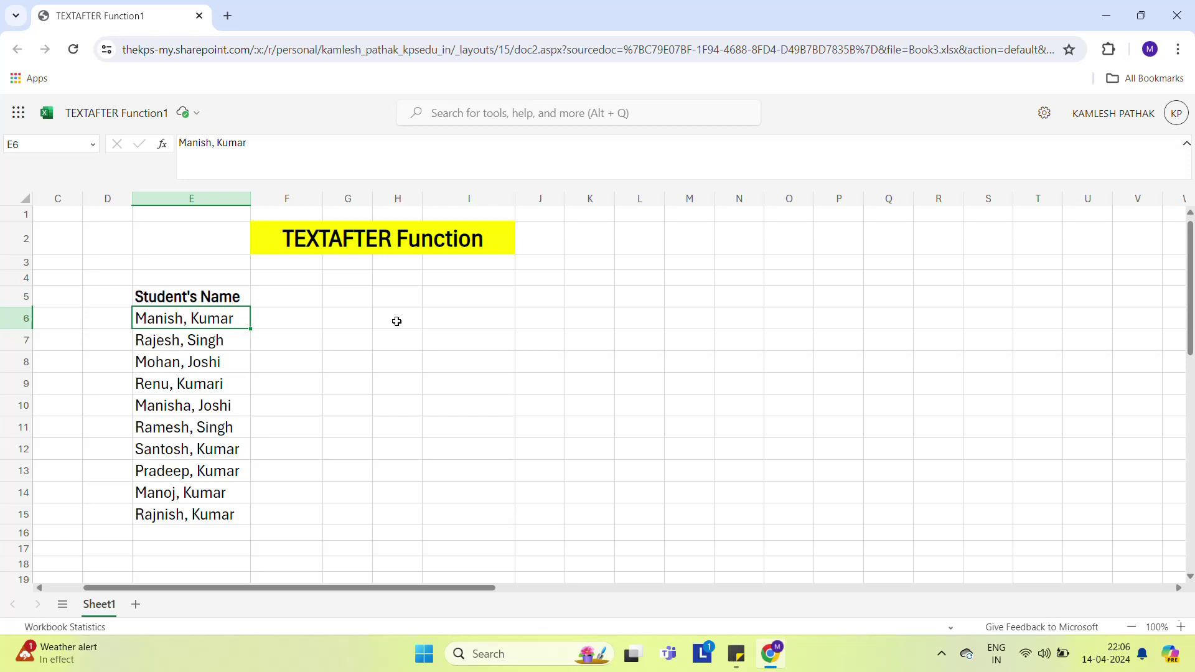
key("Right")
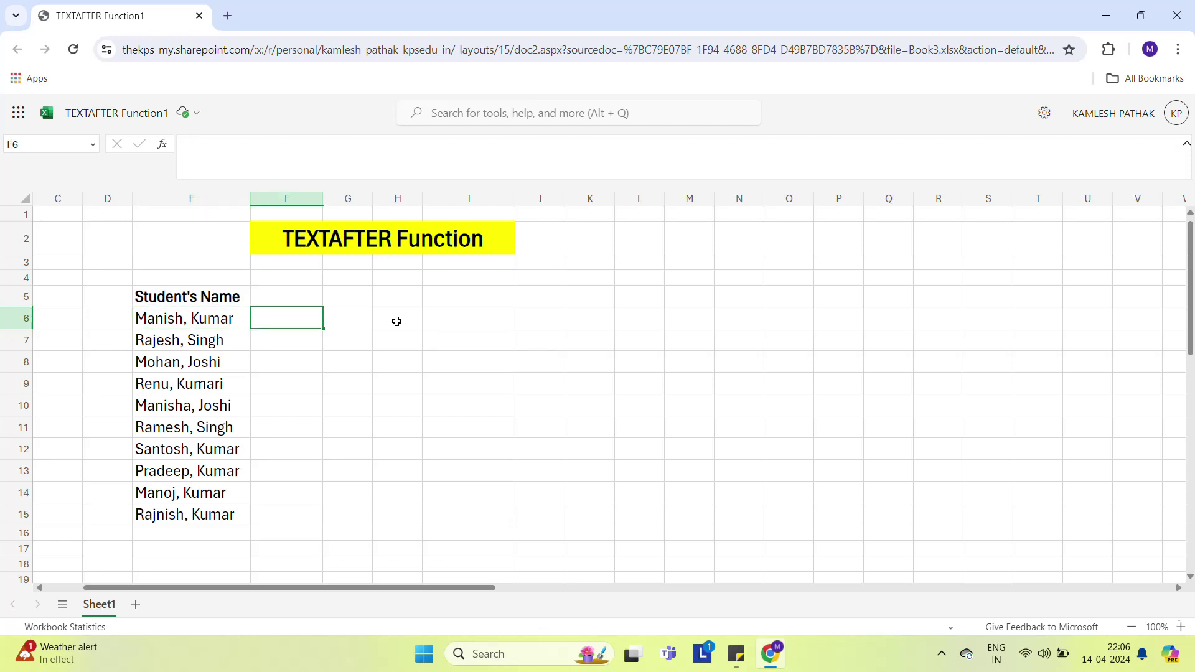
type("=te")
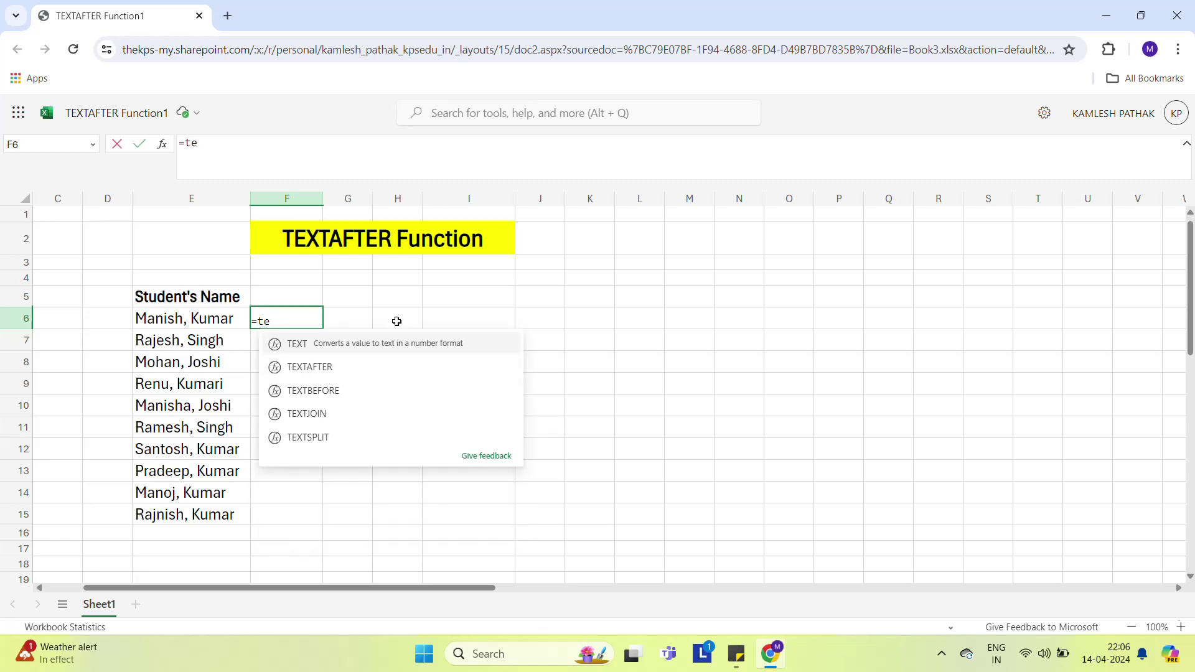
key("Down")
key("Tab")
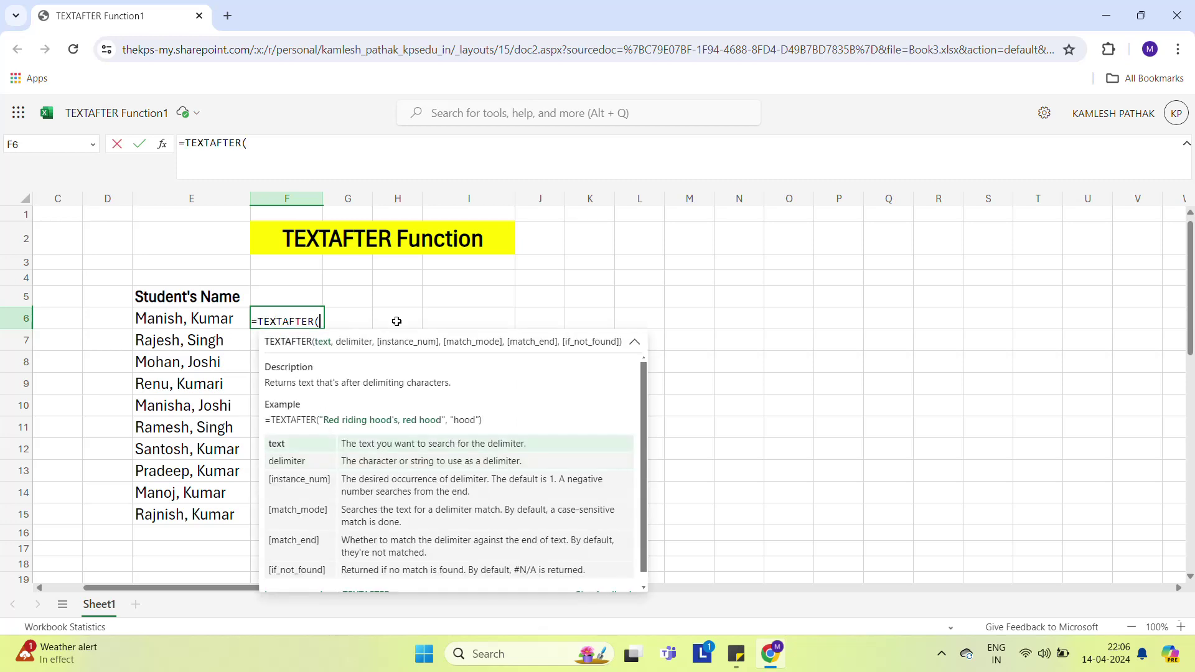
key("Left")
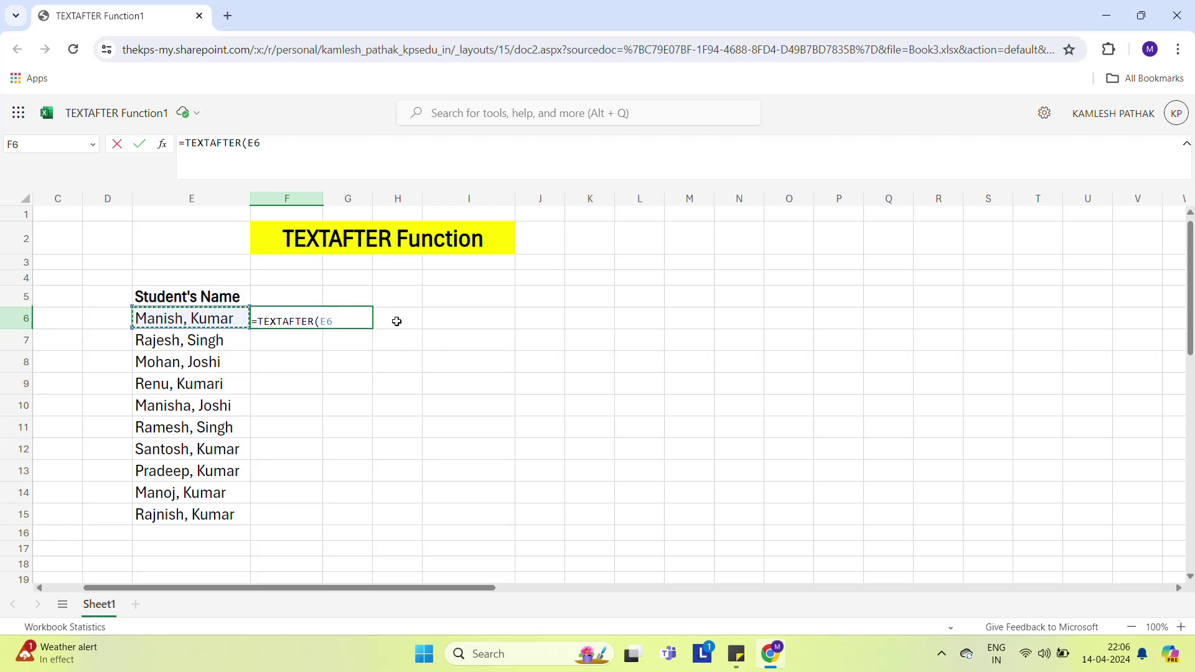
type(",")
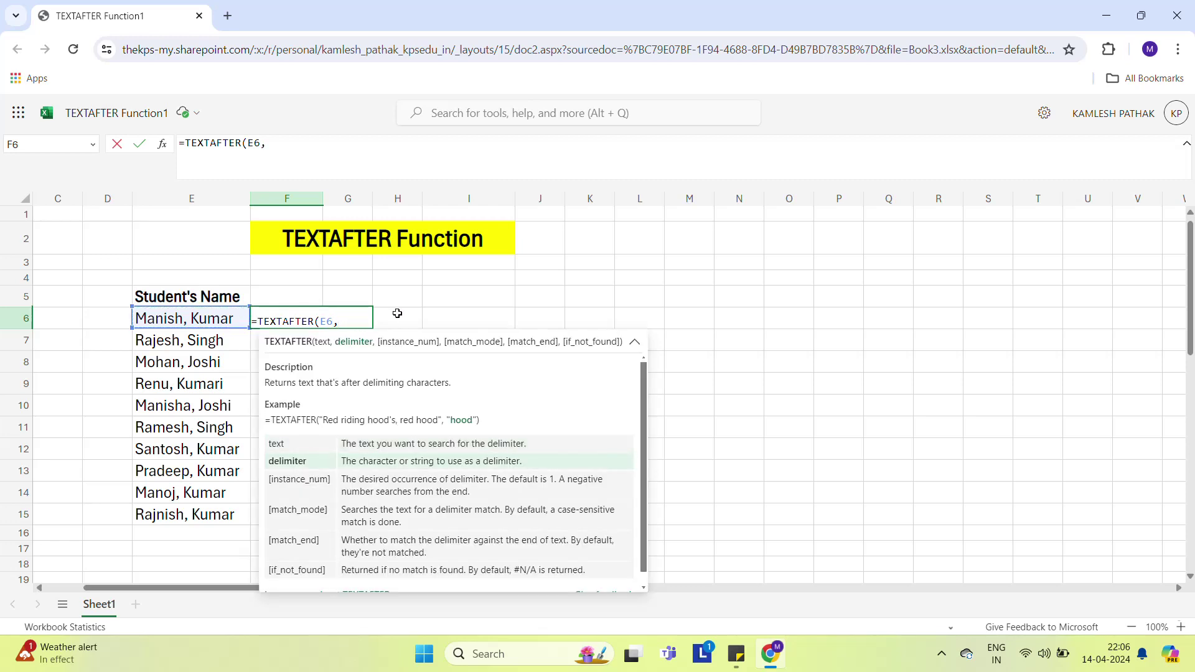
type("\"")
type(",")
type("\"")
type(")")
key("Return")
key("Up")
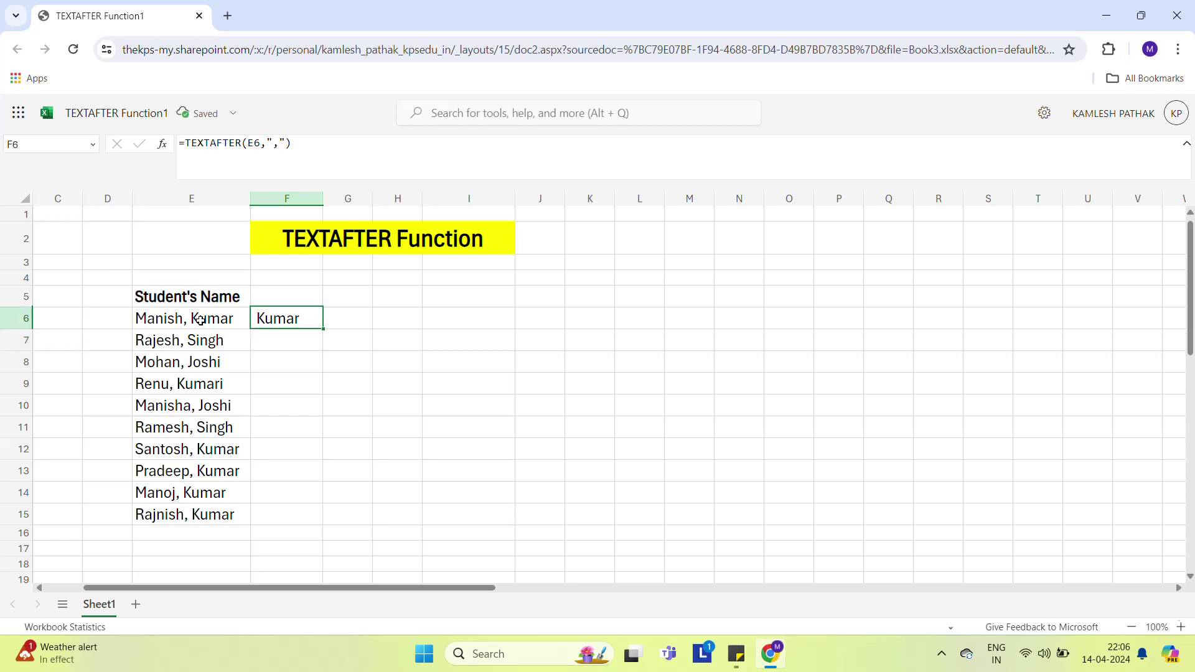
key("ctrl+c")
key("Left")
key("ctrl+Down")
key("Right")
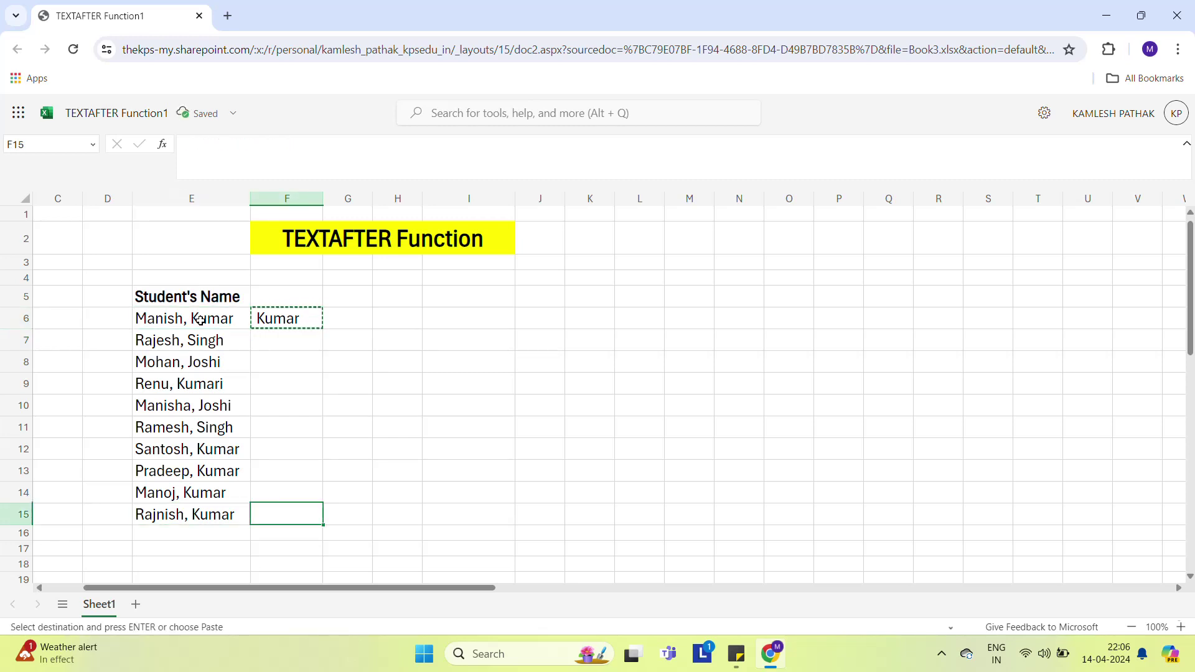
key("ctrl+shift+Up")
key("ctrl+v")
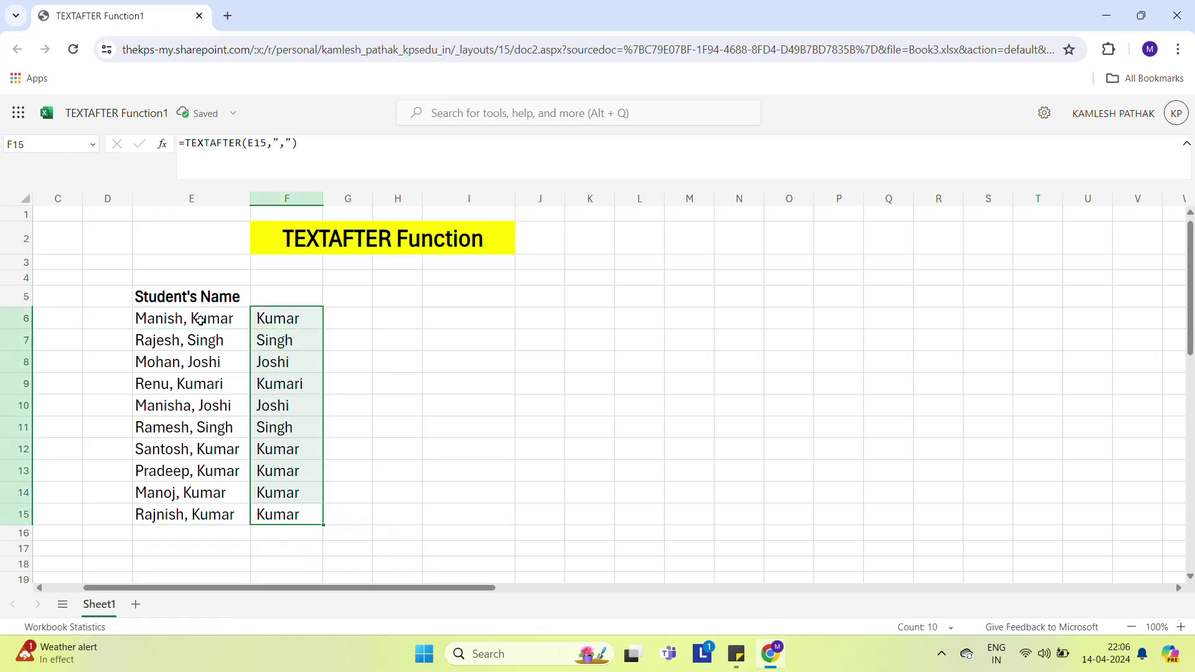
key("Delete")
key("Left")
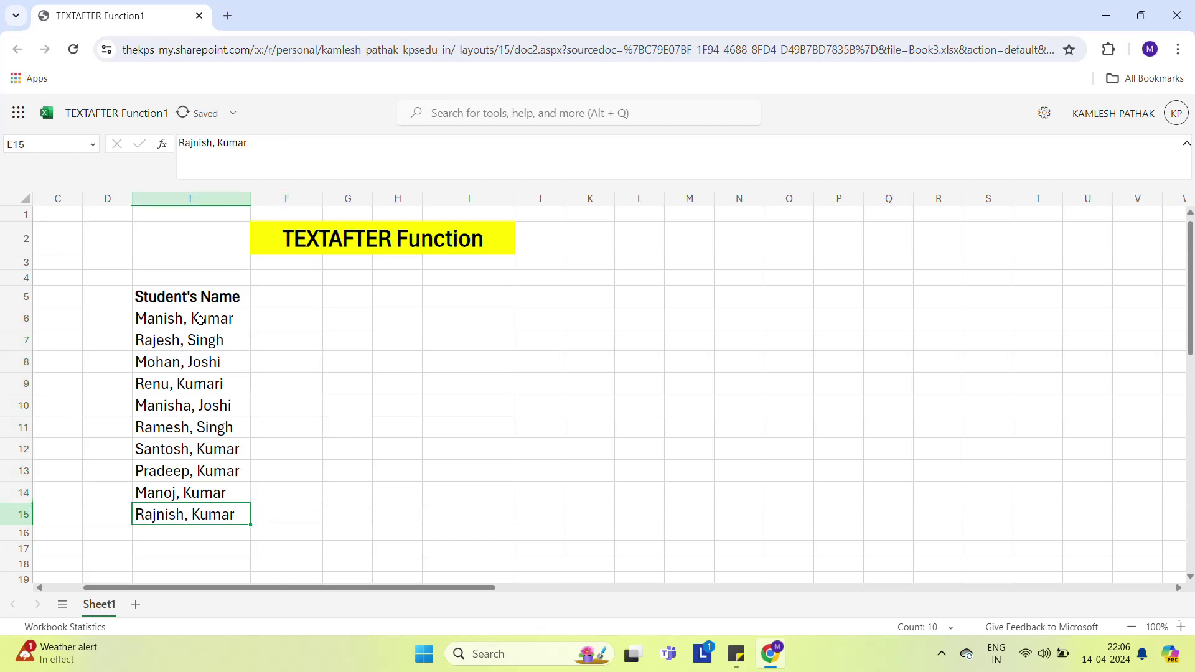
key("Up")
key("Up")
key("Up")
key("Up")
key("Up")
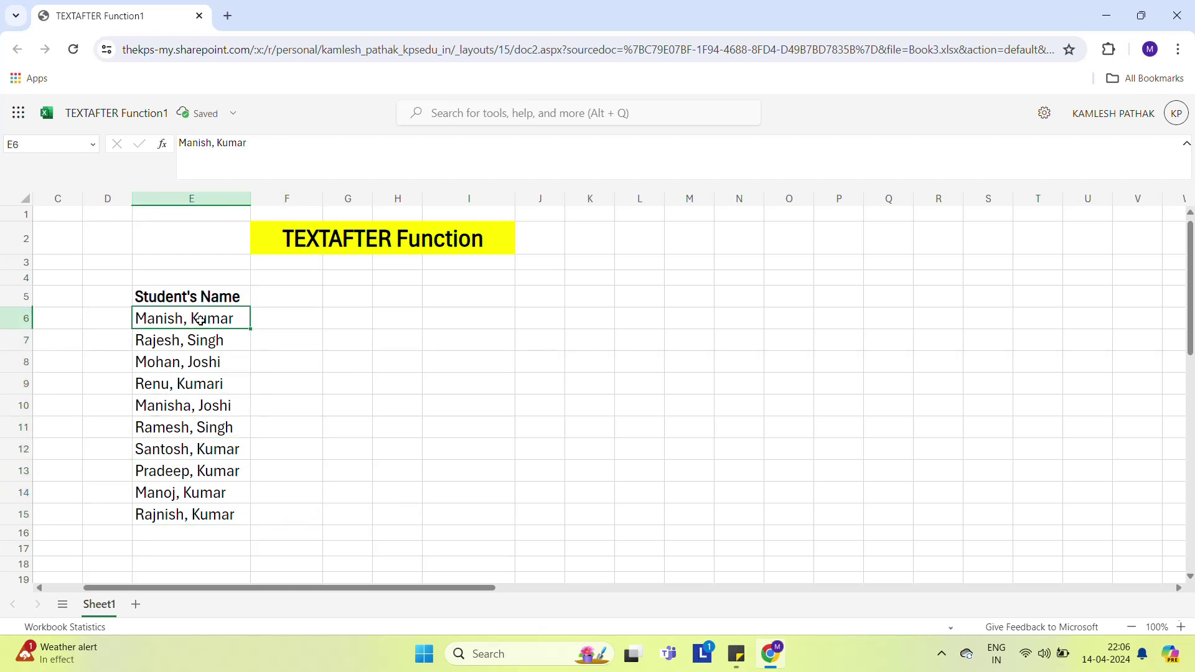
Replace the comma separator with a slash between first and last names in E6 through E10
key("Right")
key("Left")
key("F2")
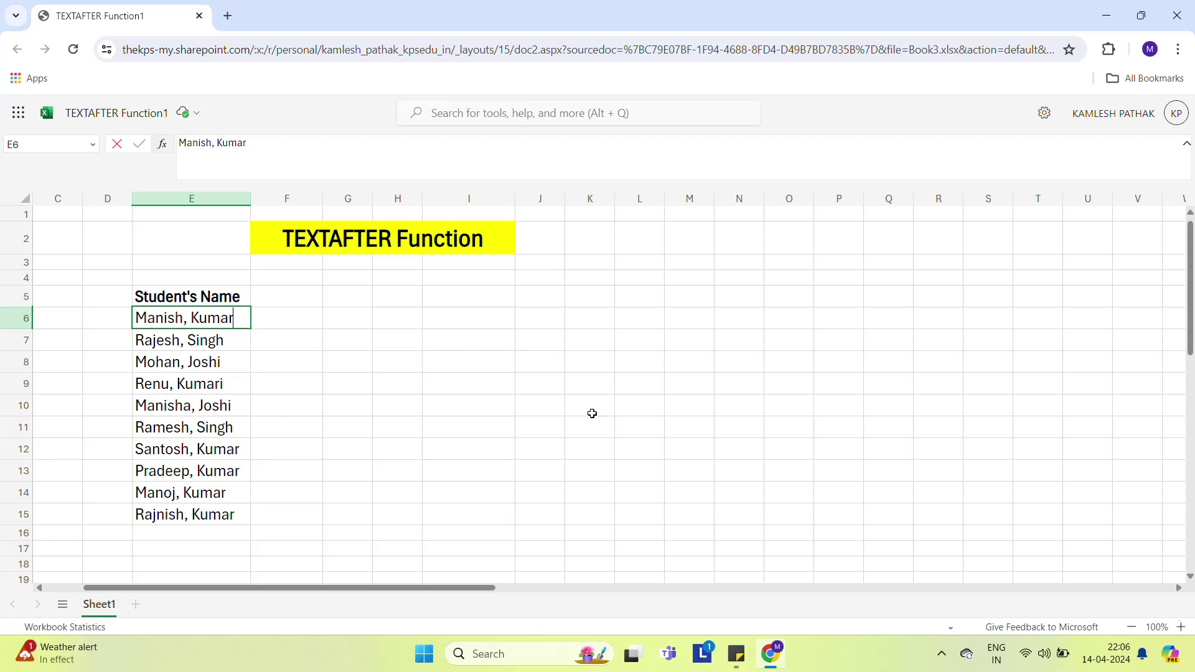
key("Left")
key("Left")
key("Left")
key("shift+Right")
key("shift+Right")
type("/")
key("Return")
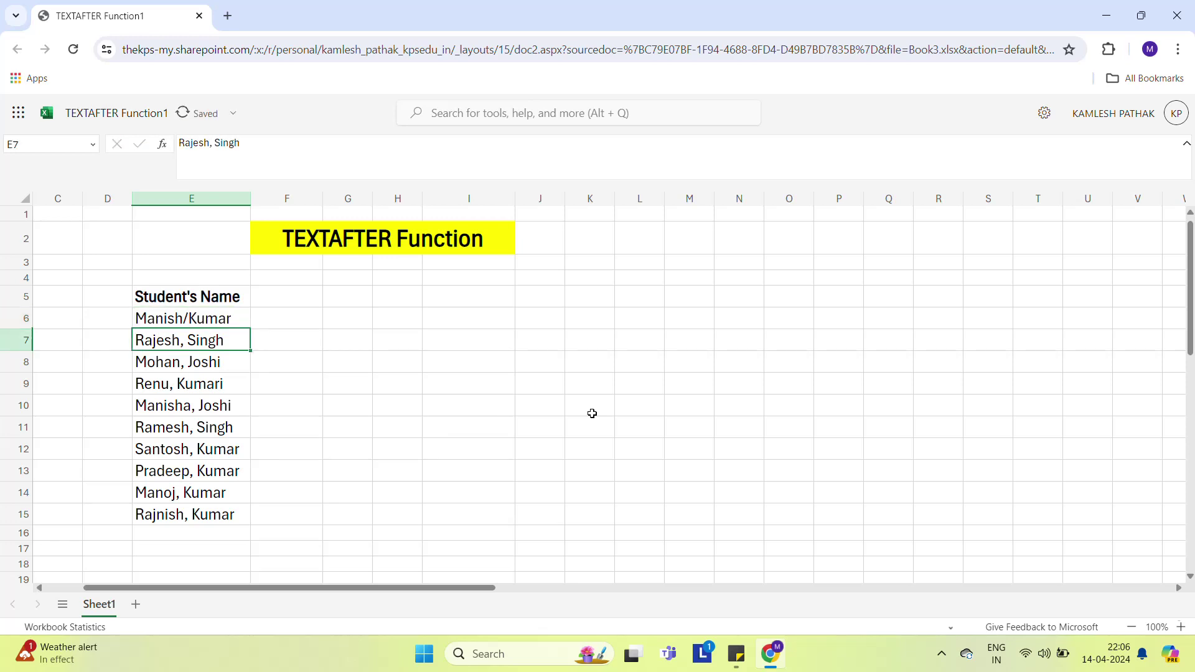
key("F2")
key("Left")
key("Left")
key("Left")
key("Left")
key("Left")
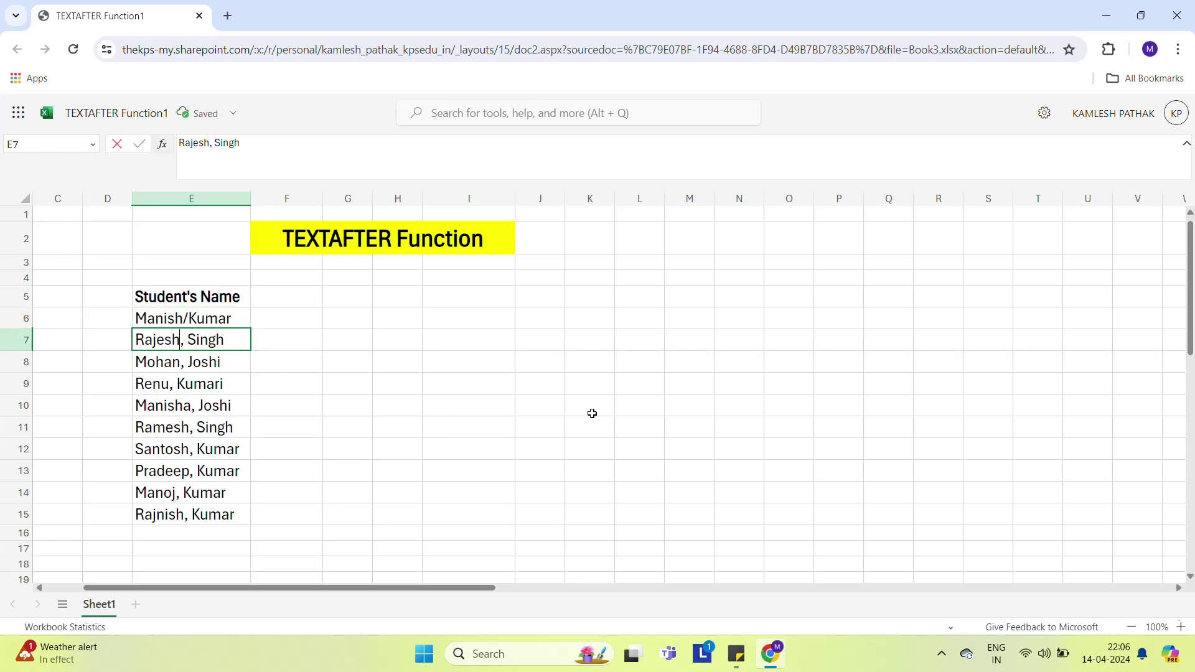
key("shift+Right")
key("shift+Right")
type("/")
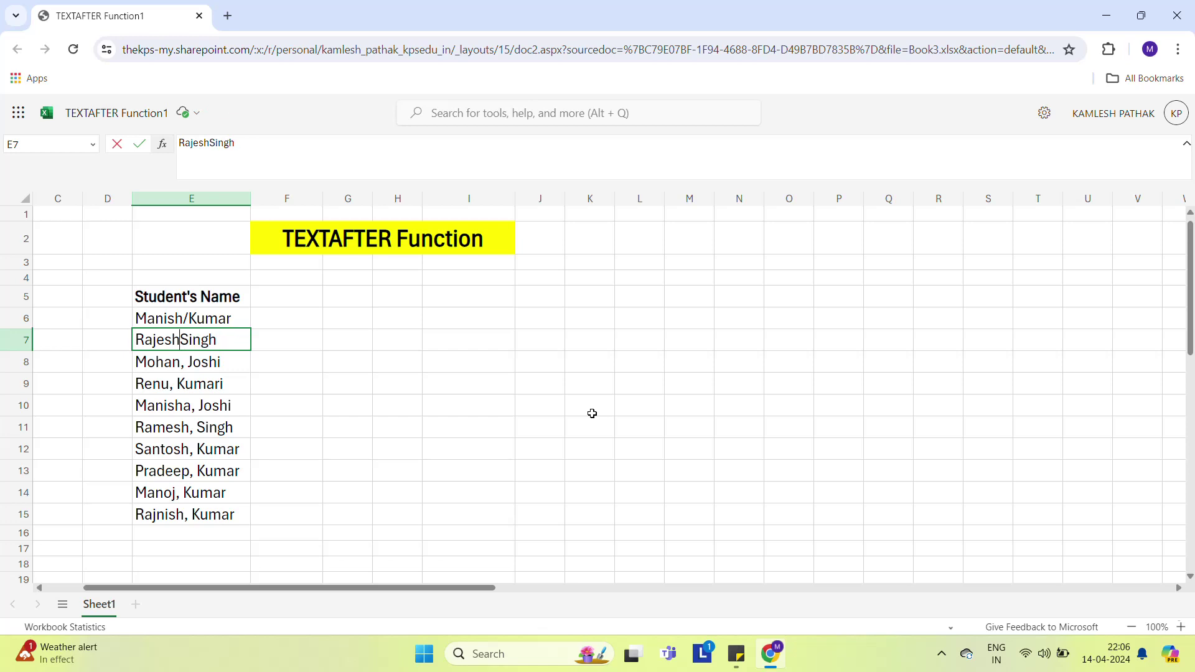
key("Return")
key("F2")
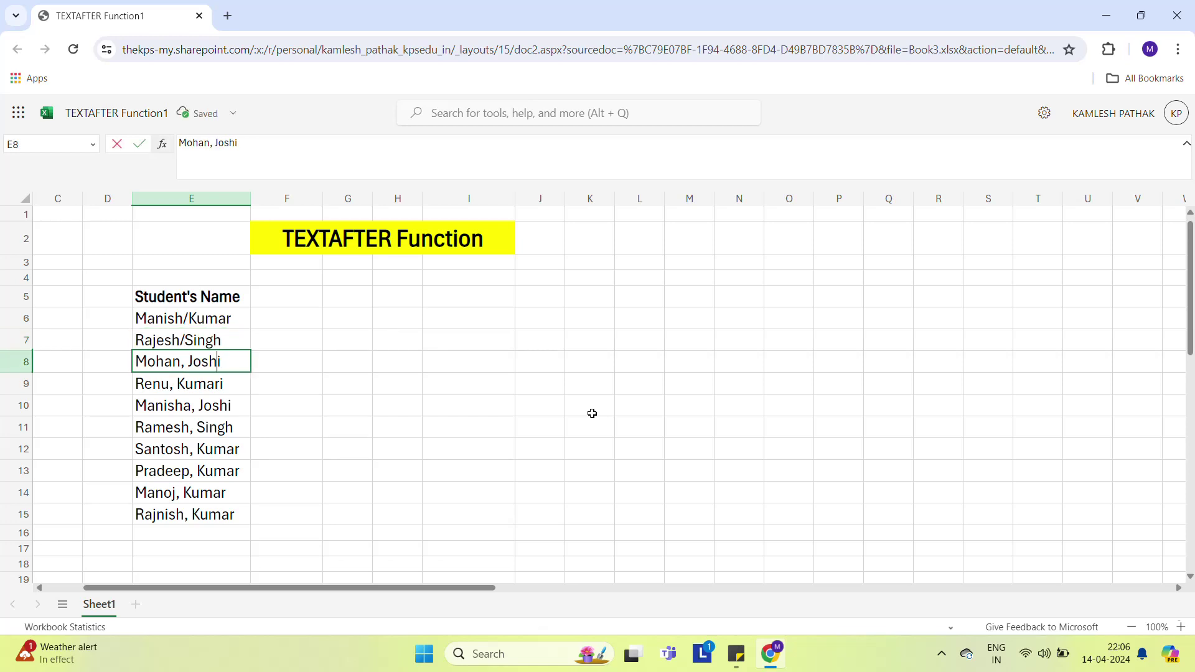
key("Left")
key("shift+Right")
key("shift+Right")
type("/")
key("Return")
key("F2")
key("Left")
key("ctrl+Left")
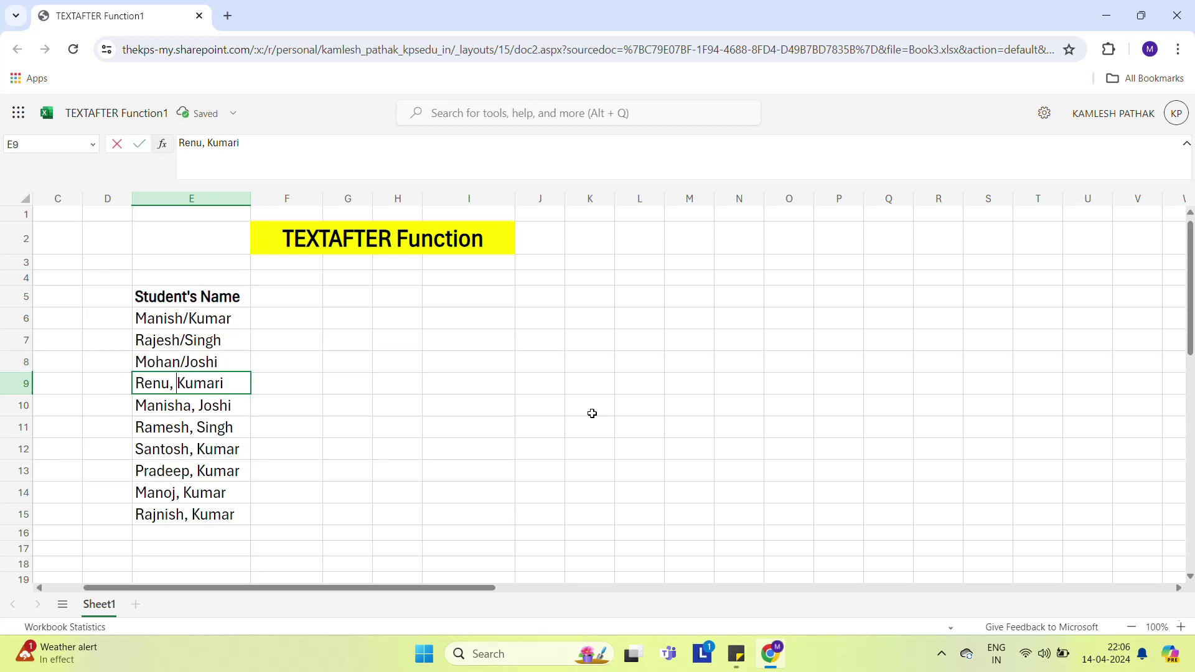
key("Left")
key("Left")
key("shift+Right")
key("shift+Right")
type("/")
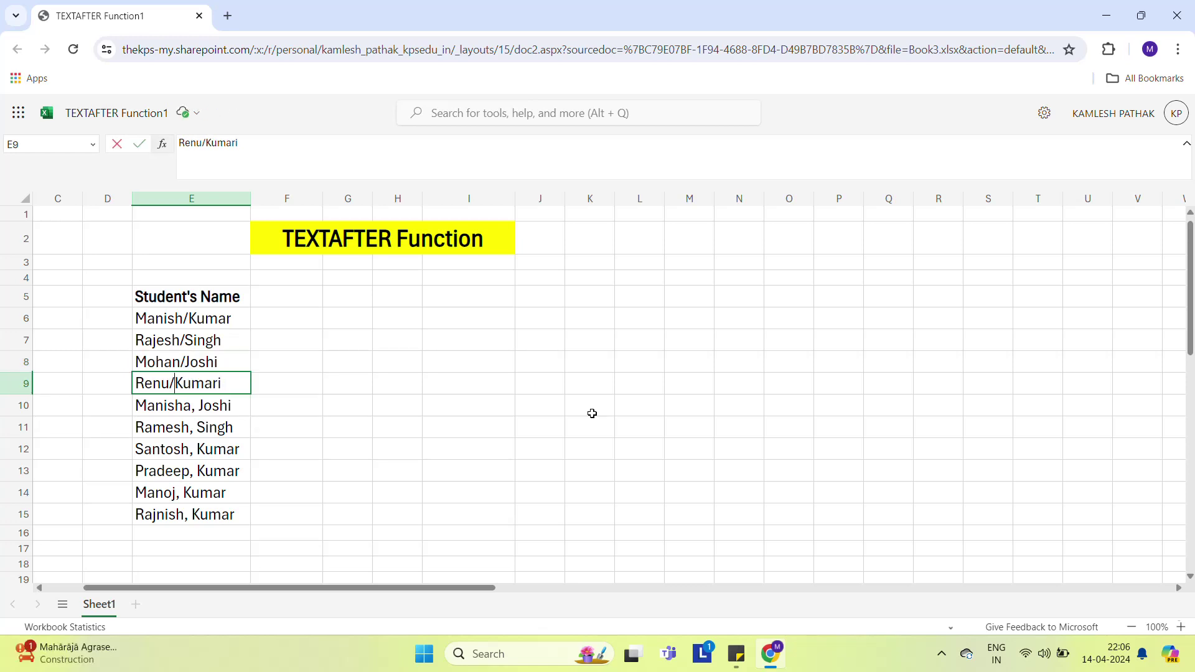
key("Return")
key("F2")
key("Left")
key("Left")
key("Left")
key("Left")
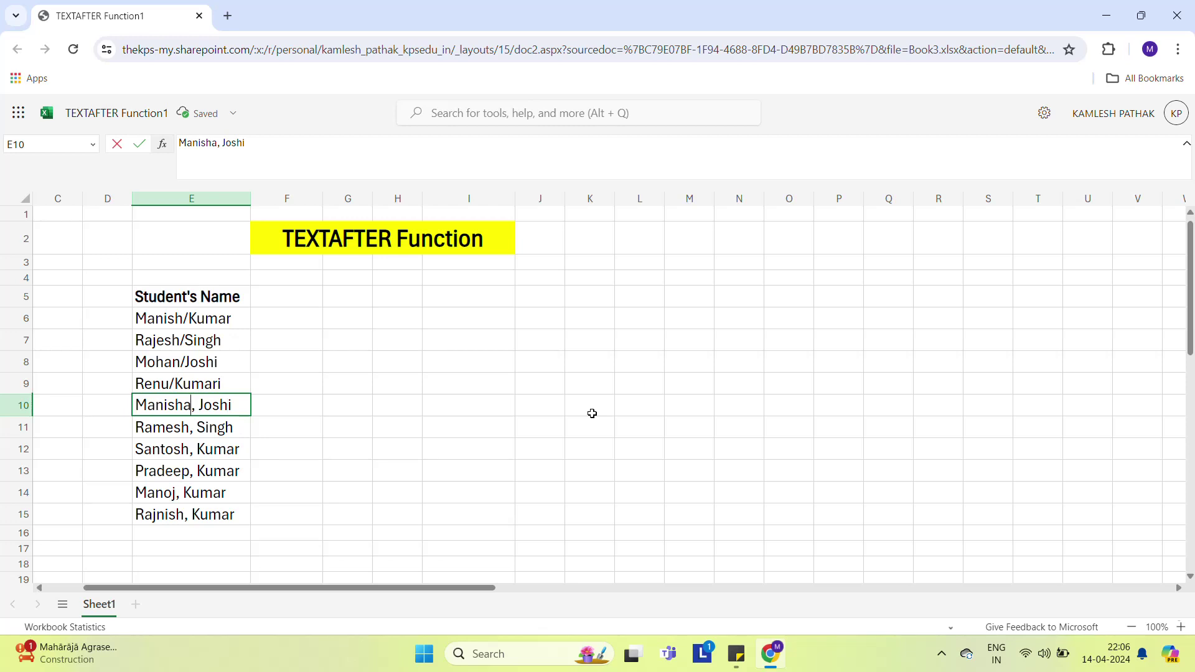
key("shift+Right")
key("shift+Right")
type("/")
key("Return")
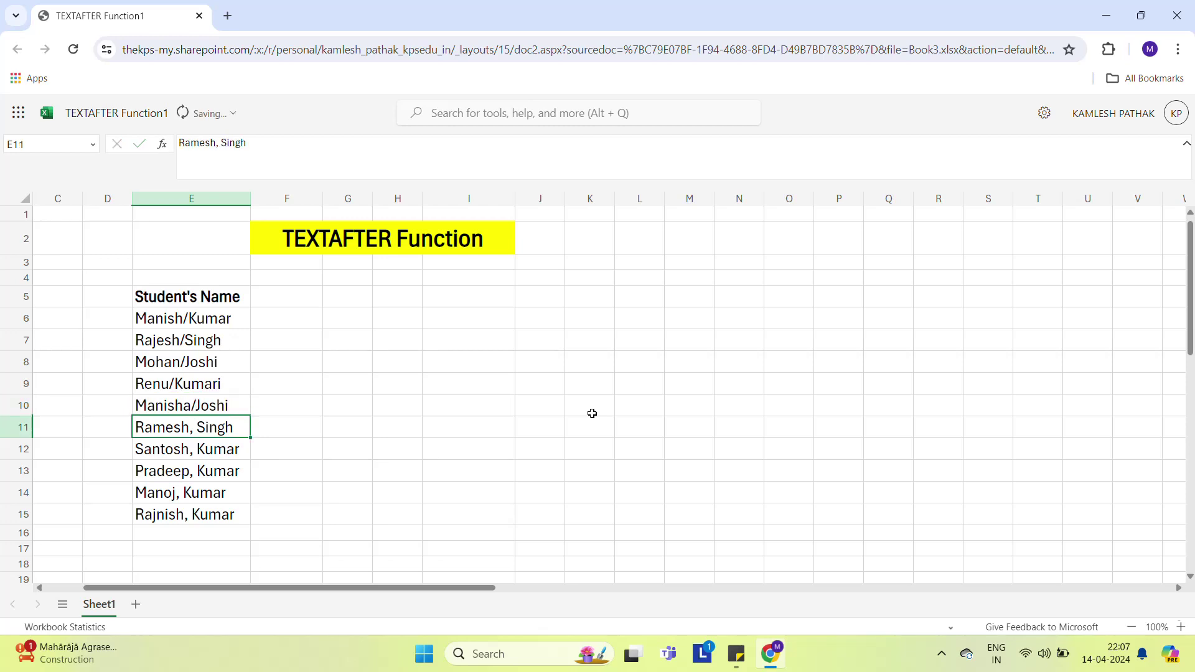
Replace the comma separator with a slash between first and last names in E11 through E15
key("F2")
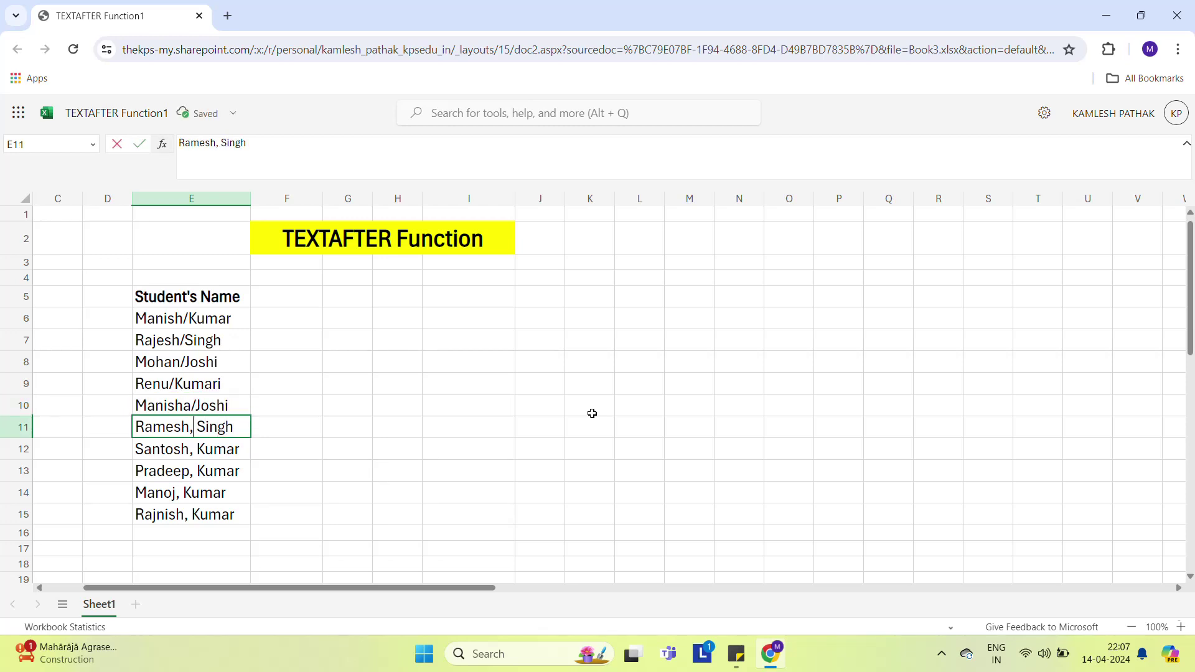
key("Left")
key("shift+Right")
key("shift+Right")
type("/")
key("Return")
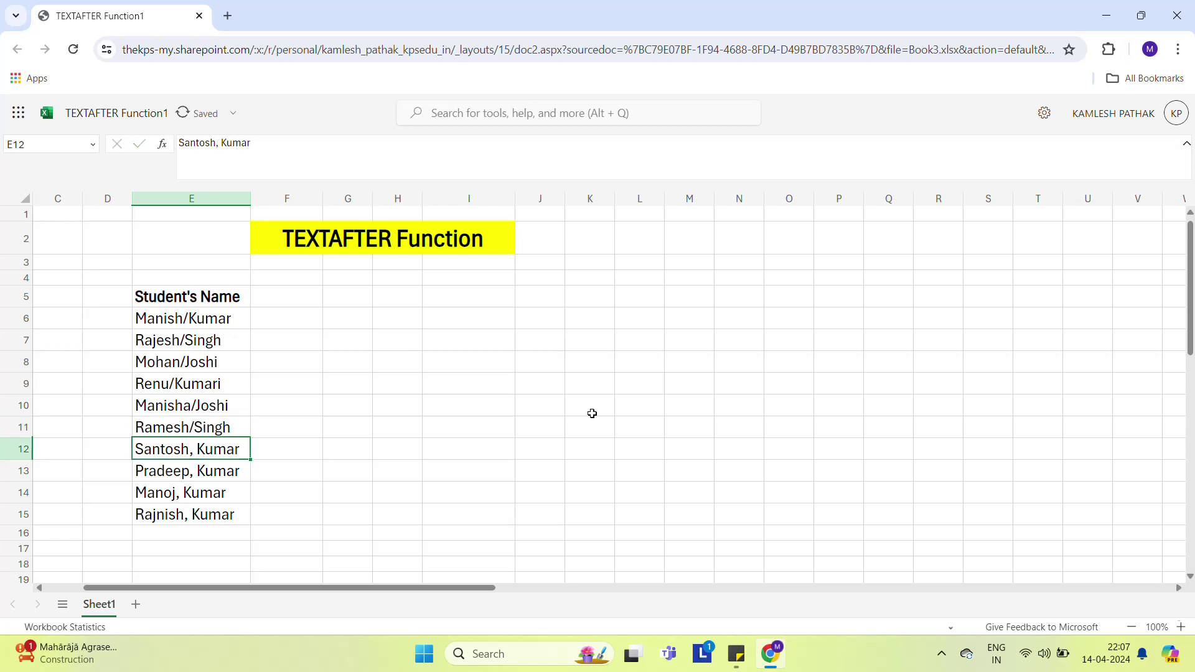
key("F2")
key("Left")
key("Left")
key("Left")
key("Left")
key("Left")
key("Left")
key("Left")
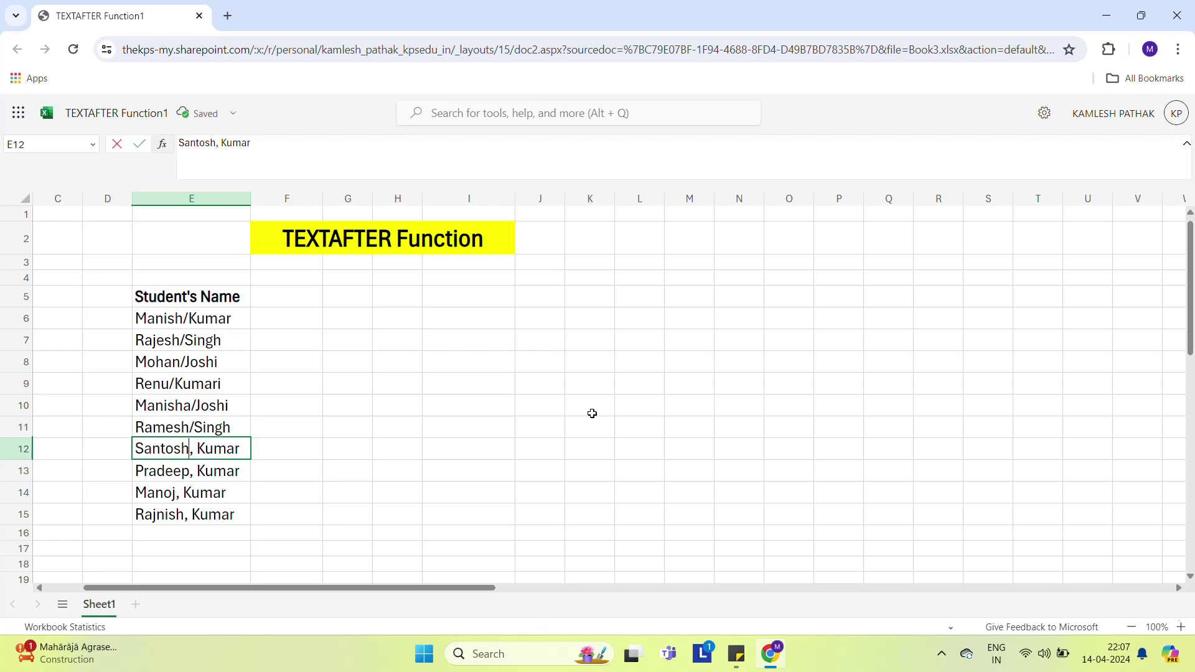
key("shift+Right")
key("shift+Right")
type("/")
key("Return")
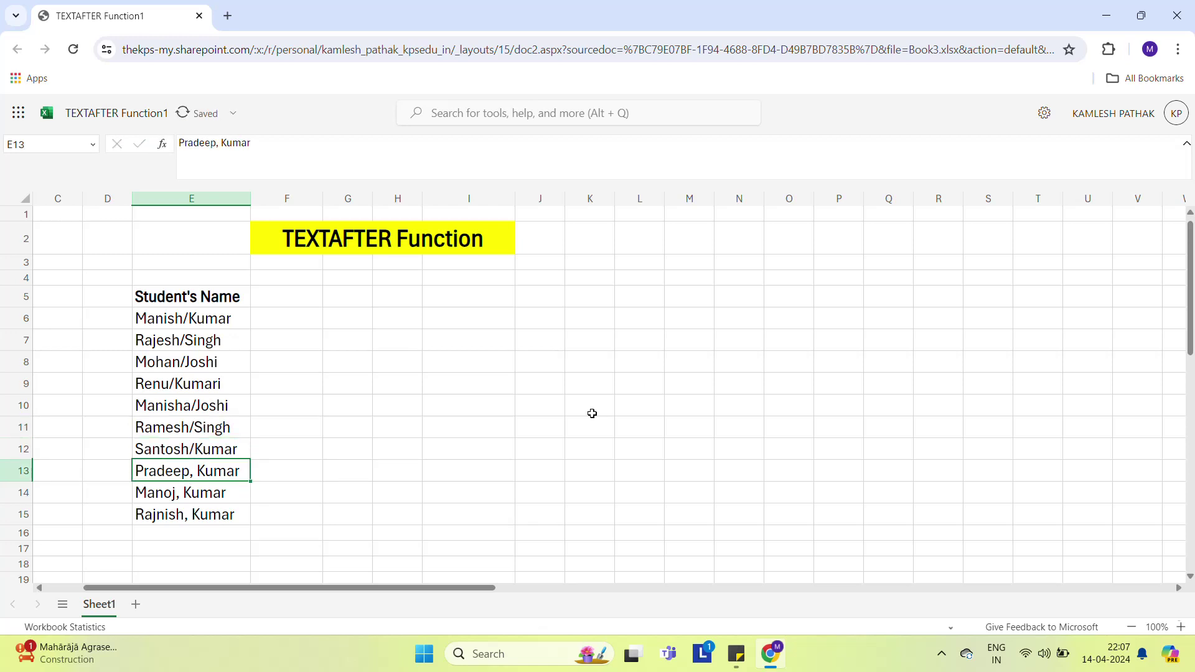
key("F2")
key("Left")
key("Left")
key("Left")
key("Left")
key("Left")
key("Left")
key("Left")
key("shift+Right")
key("shift+Right")
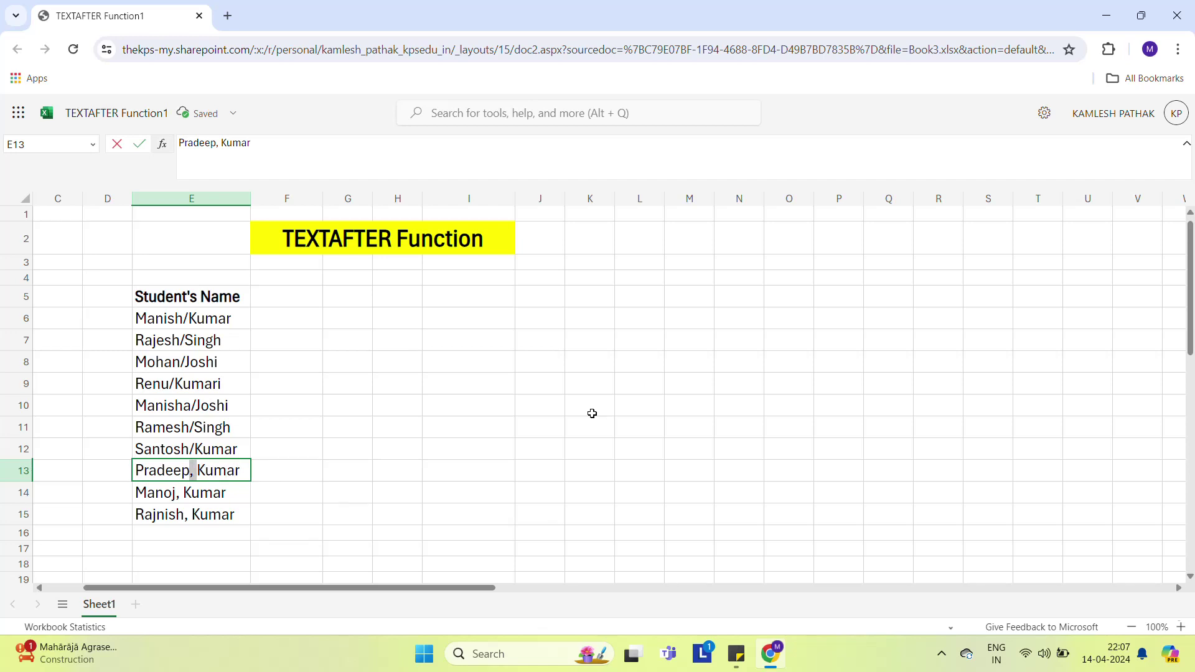
type("/")
key("Return")
key("F2")
key("Left")
key("Left")
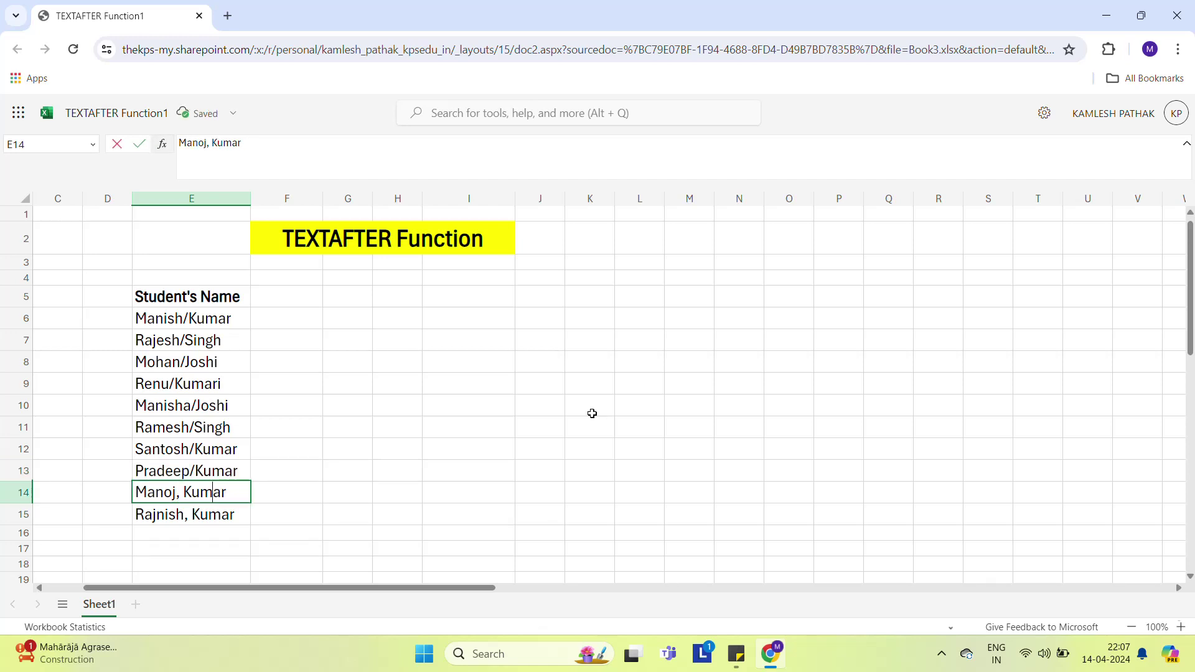
key("shift+Right")
key("shift+Right")
type("/")
key("Return")
key("F2")
key("Left")
key("Left")
key("Left")
key("Left")
key("Left")
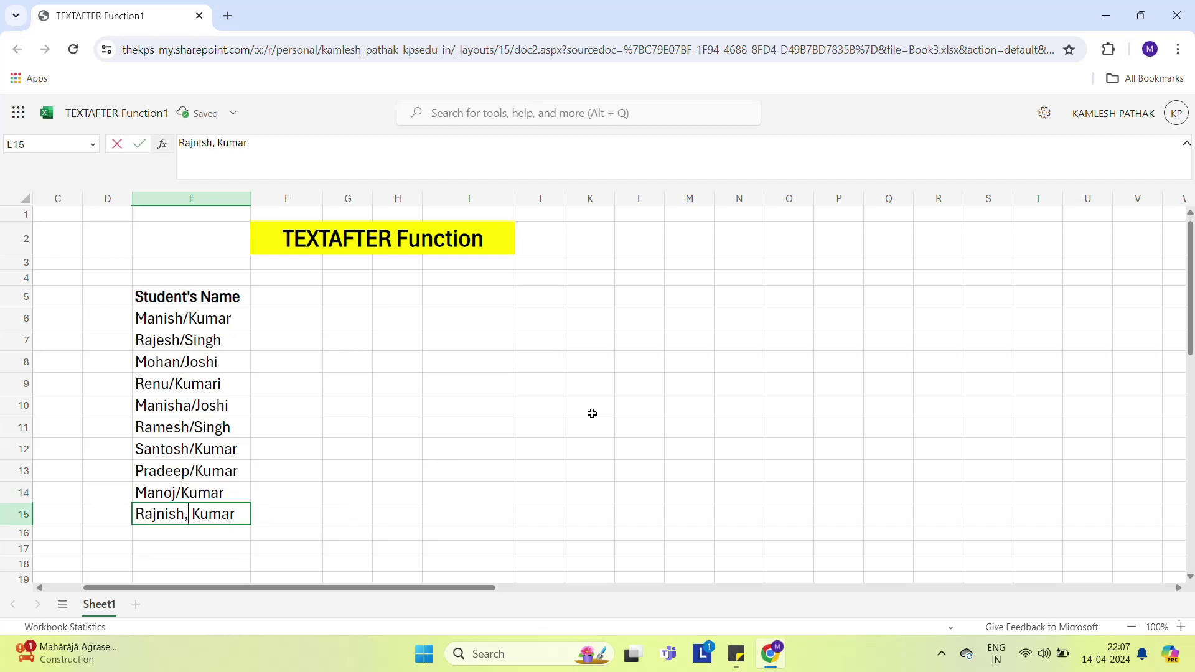
key("Left")
key("shift+Right")
key("shift+Right")
type("/")
key("Return")
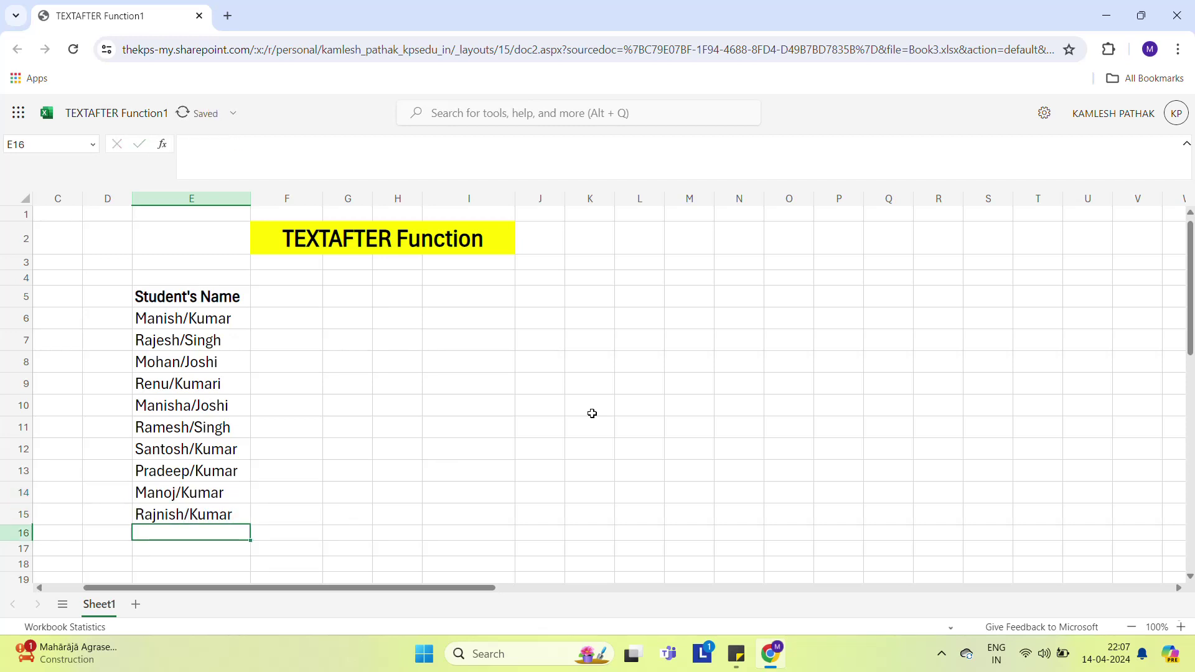
key("Up")
key("Up")
key("Up")
key("Up")
key("Up")
Enter =TEXTAFTER(E6,"/") in F6 to pull the first student's surname
key("Right")
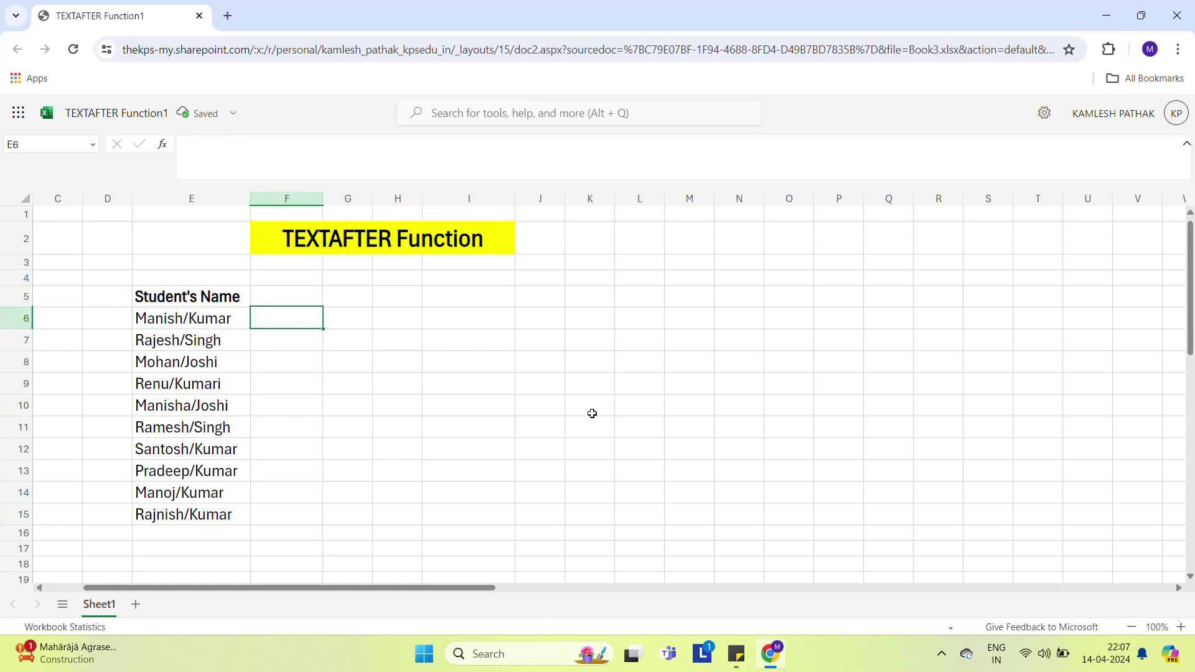
type("=")
type("t")
type("ex")
key("Down")
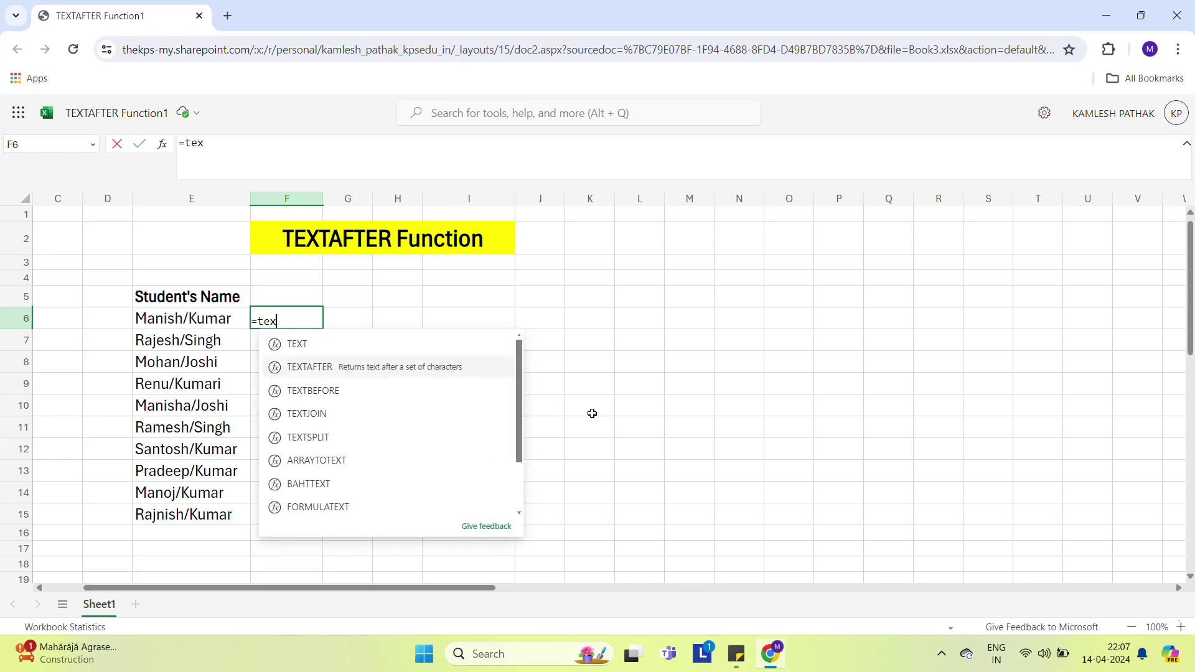
key("Tab")
key("Left")
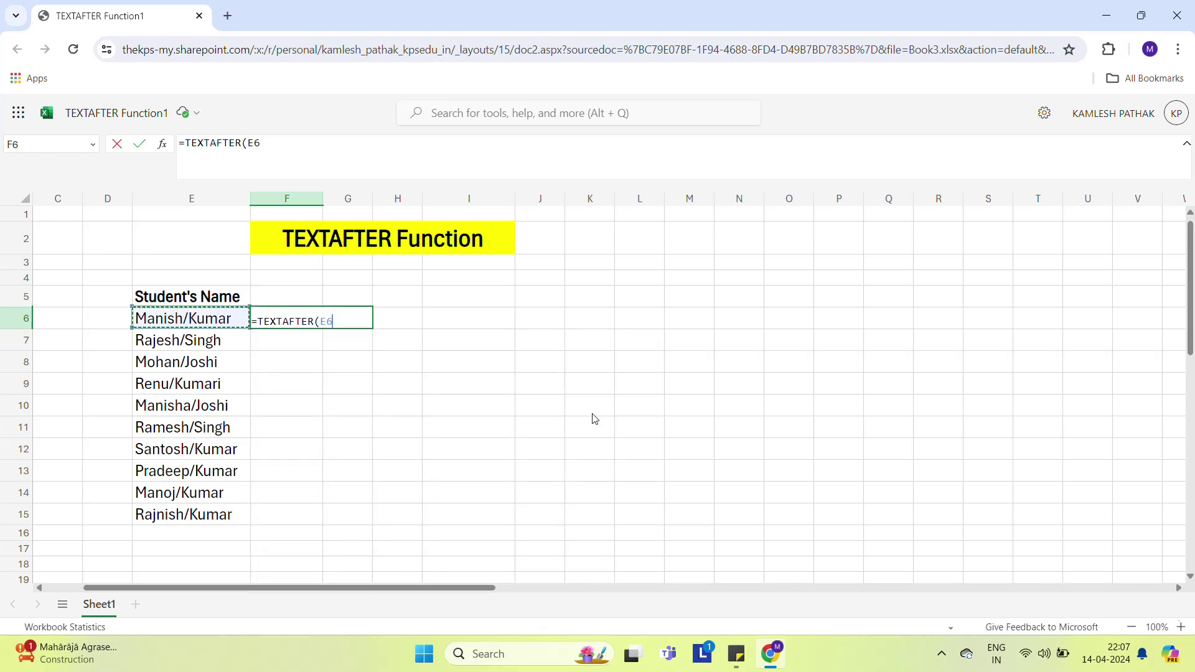
type(",\"")
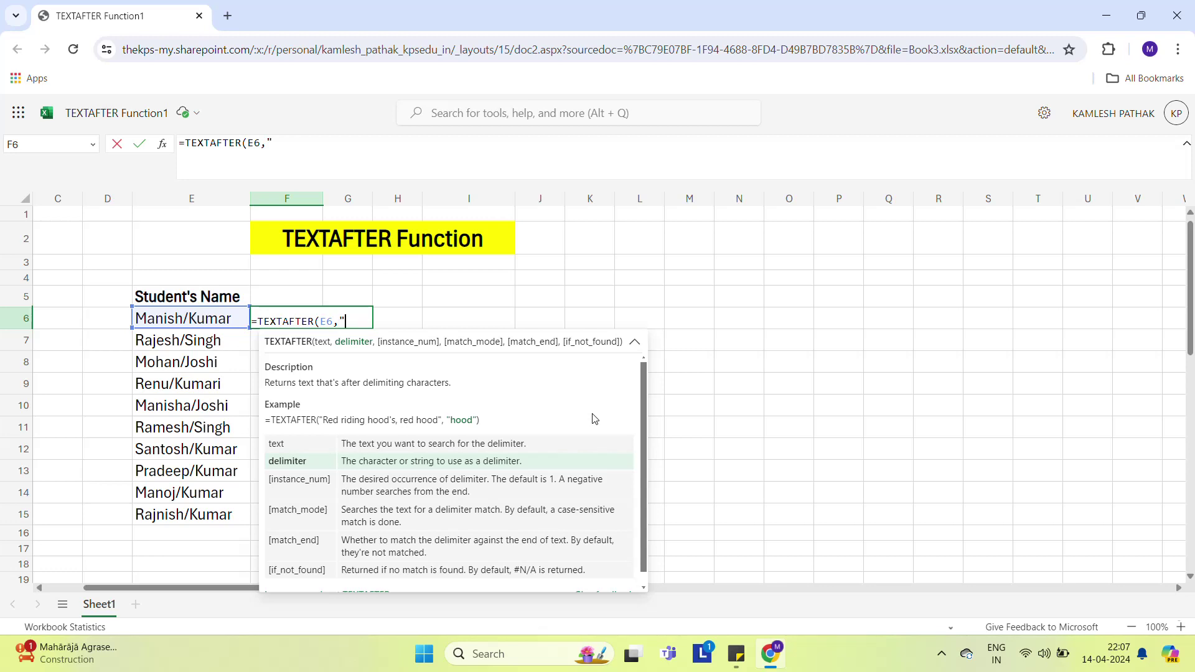
type("/")
type("\"")
type(")")
key("Return")
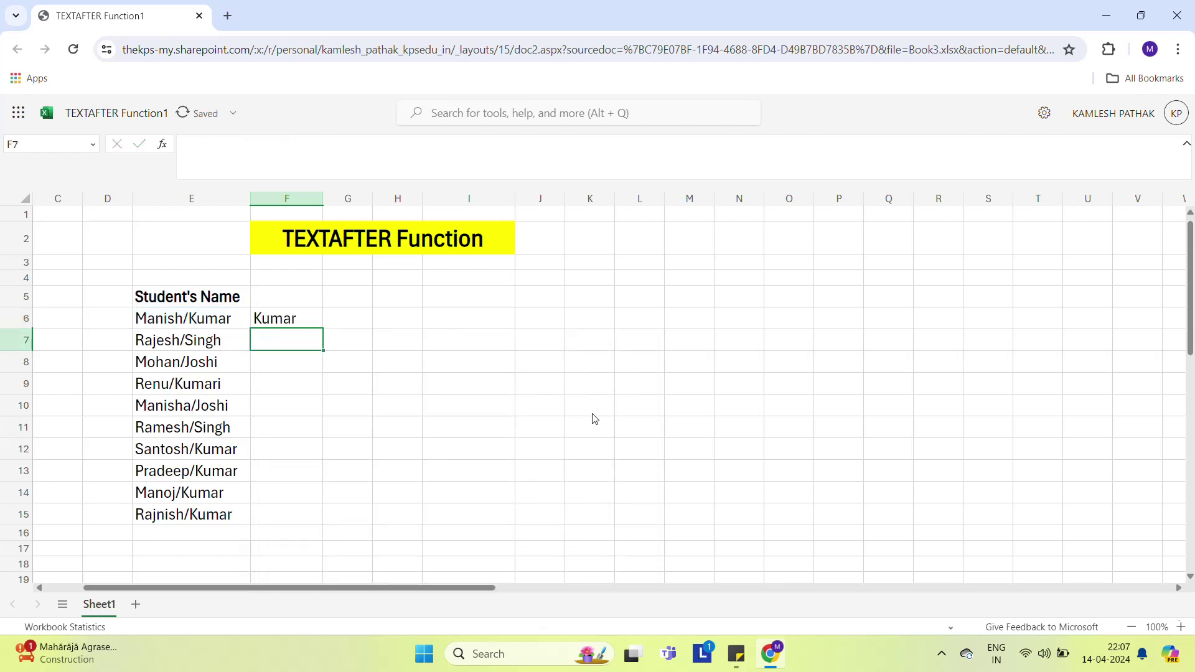
Copy the F6 formula down through F6:F15 for every student
key("Up")
key("ctrl+c")
key("Left")
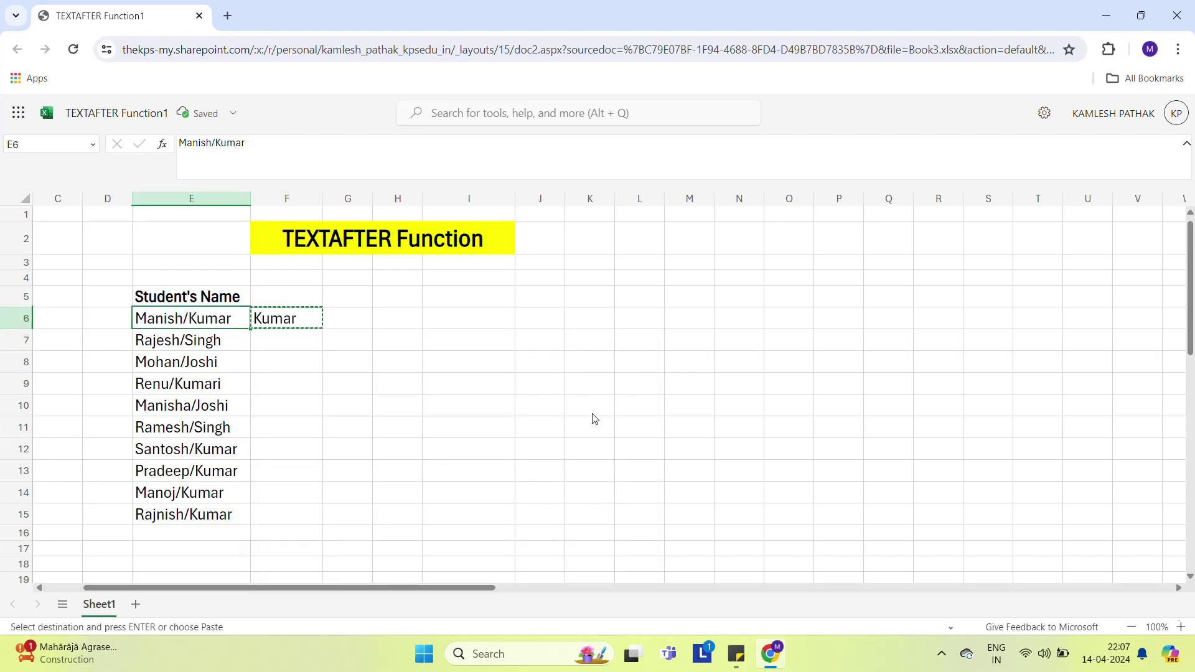
key("ctrl+Down")
key("Right")
key("ctrl+shift+Up")
key("ctrl+v")
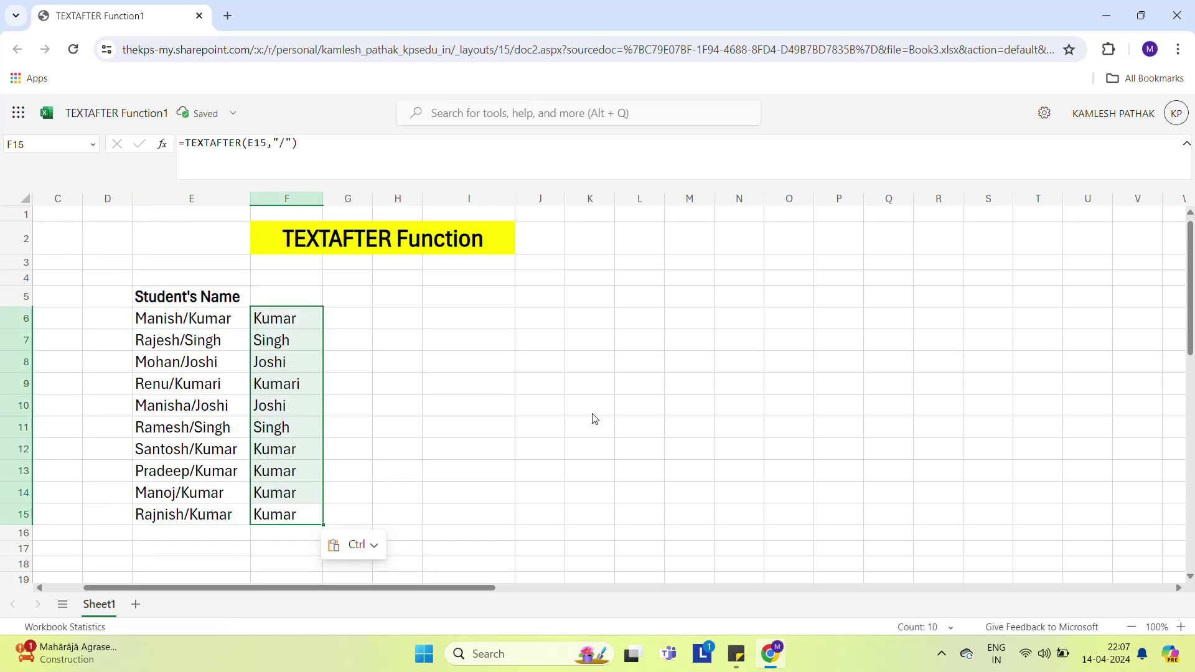
key("Up")
key("Up")
key("Up")
key("Up")
key("Up")
key("Up")
key("Up")
key("Up")
key("Up")
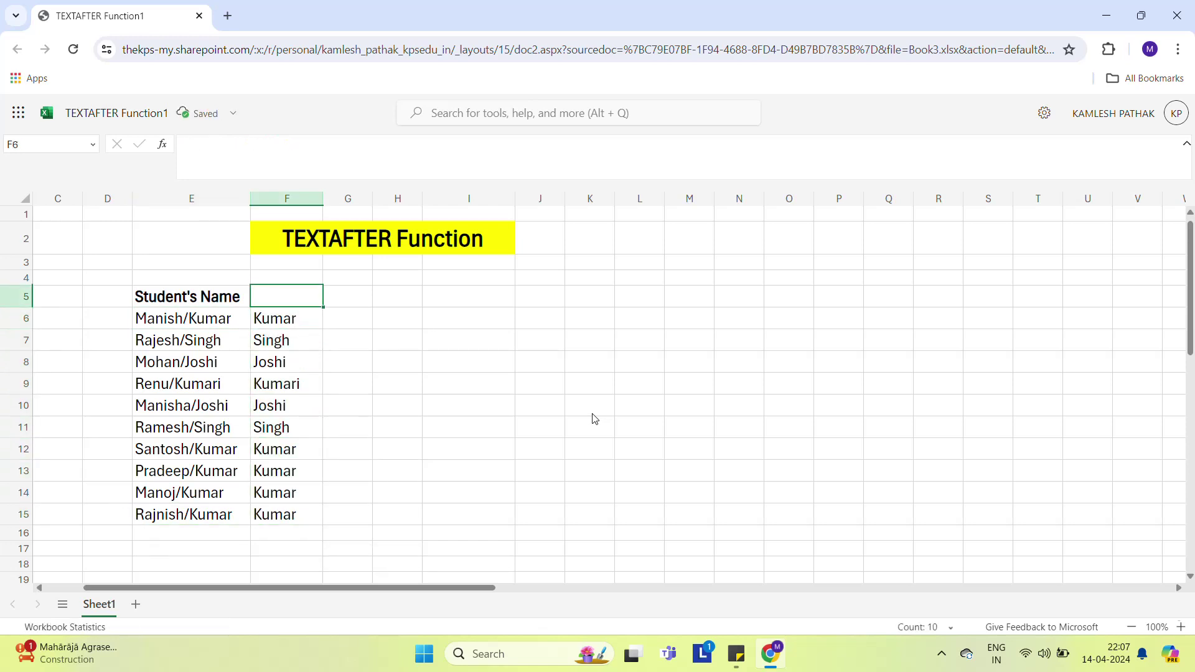
key("Up")
key("Up")
key("Up")
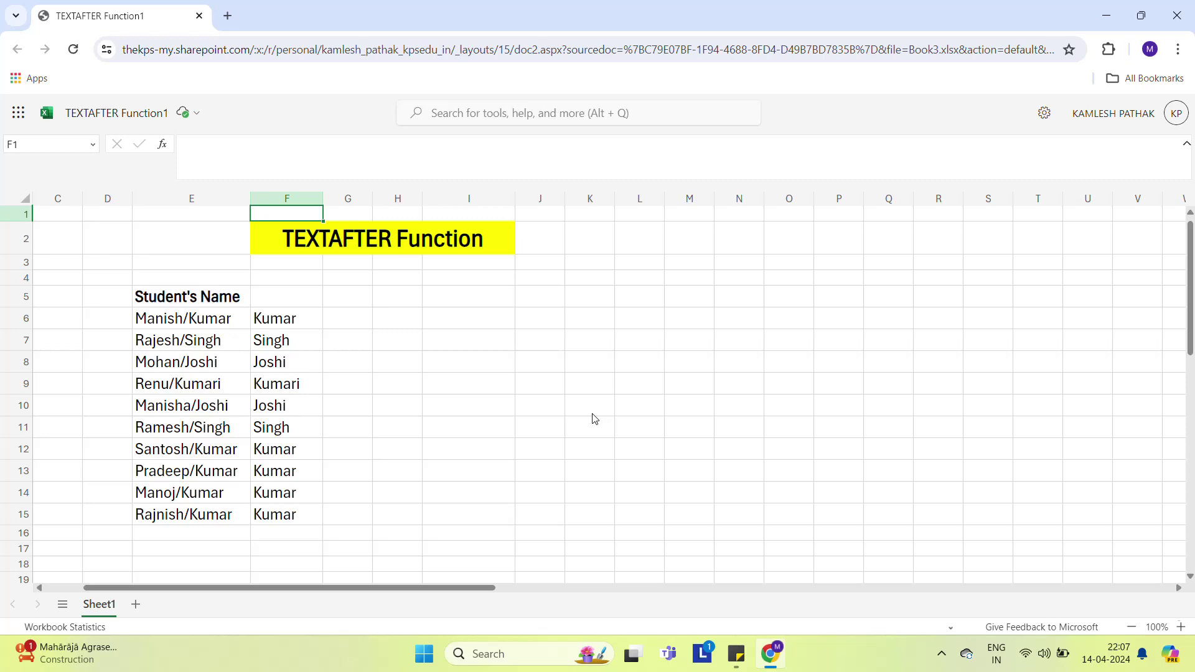